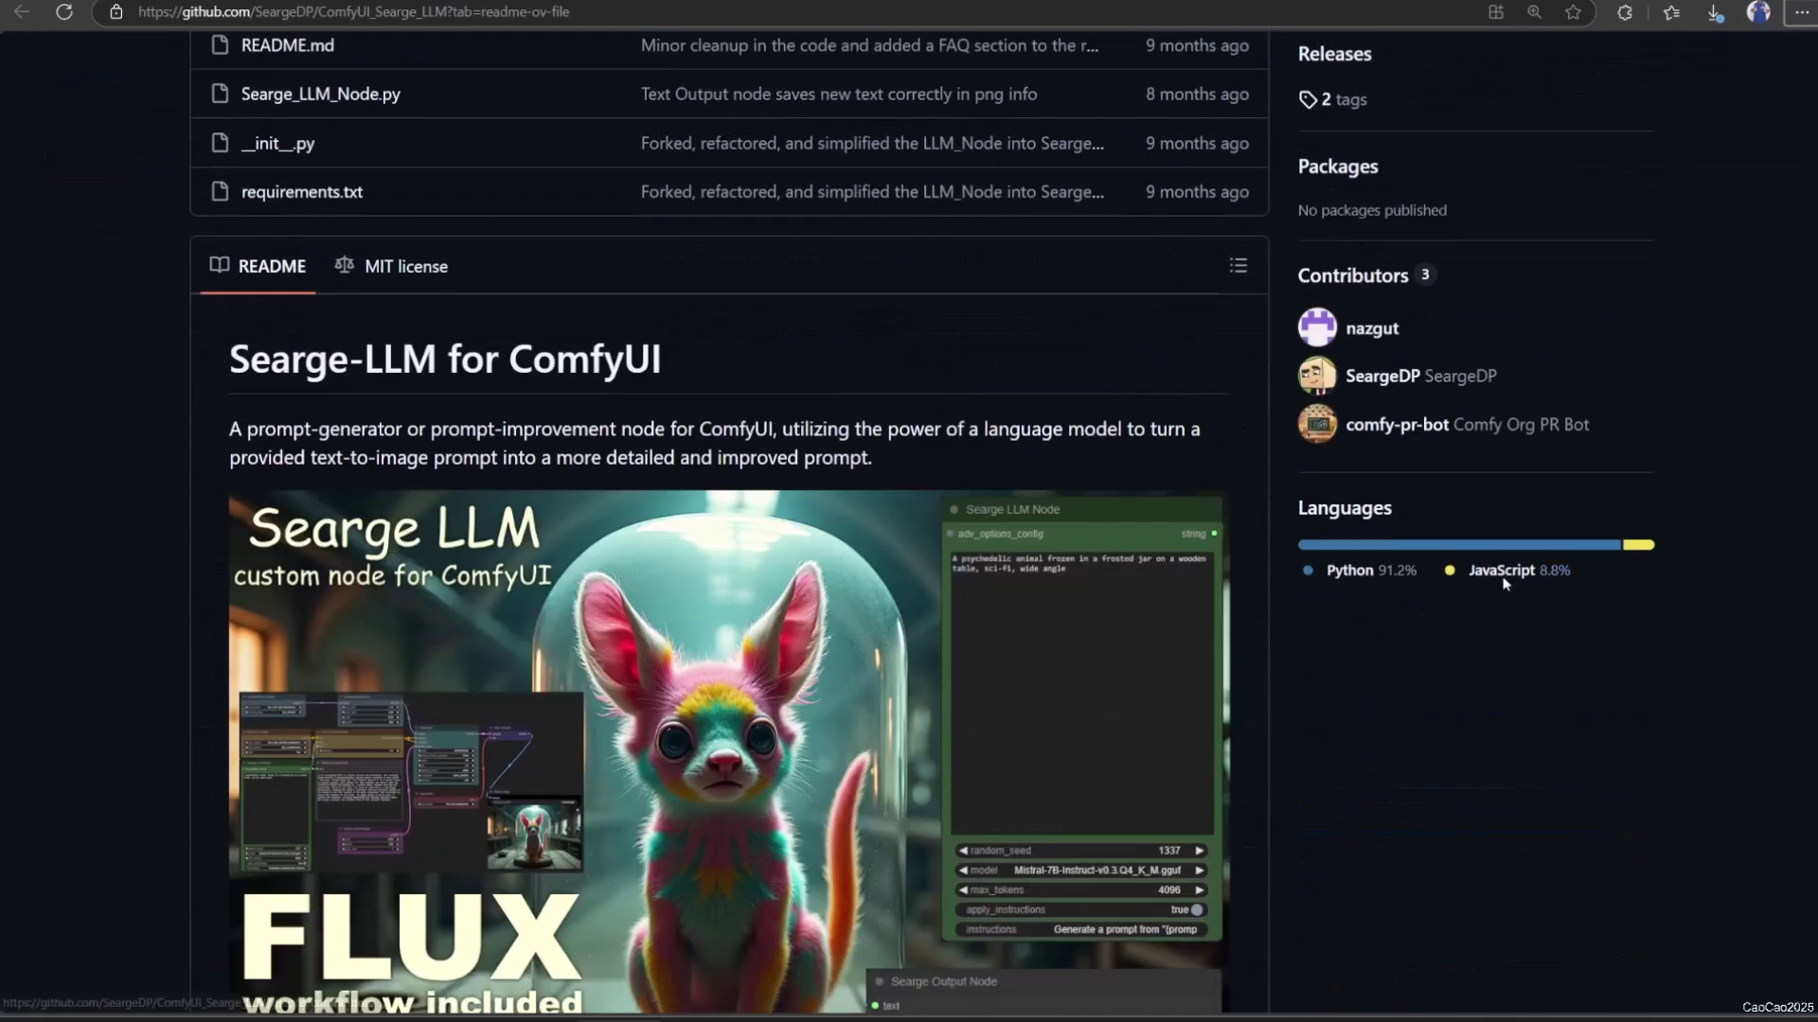
{"action": "scroll", "coordinate": [1504, 582], "scroll_direction": "down", "scroll_amount": 5}
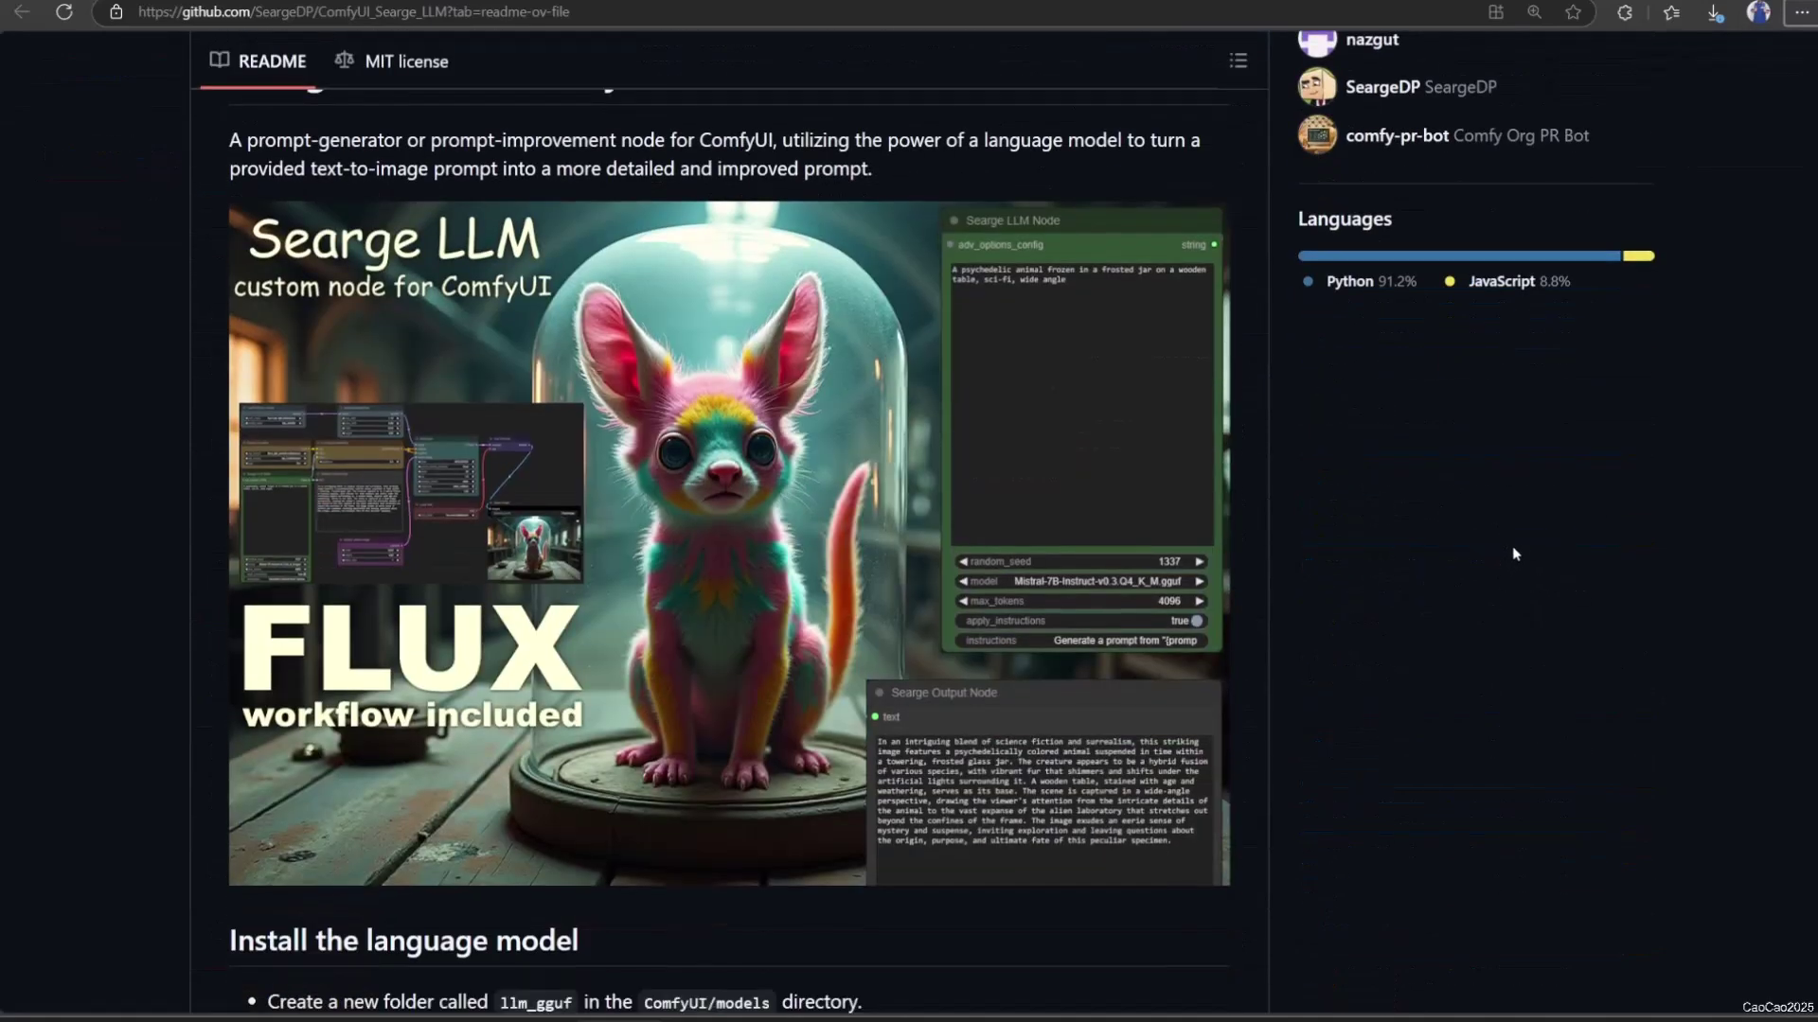
{"action": "scroll", "coordinate": [1515, 554], "scroll_direction": "up", "scroll_amount": 6}
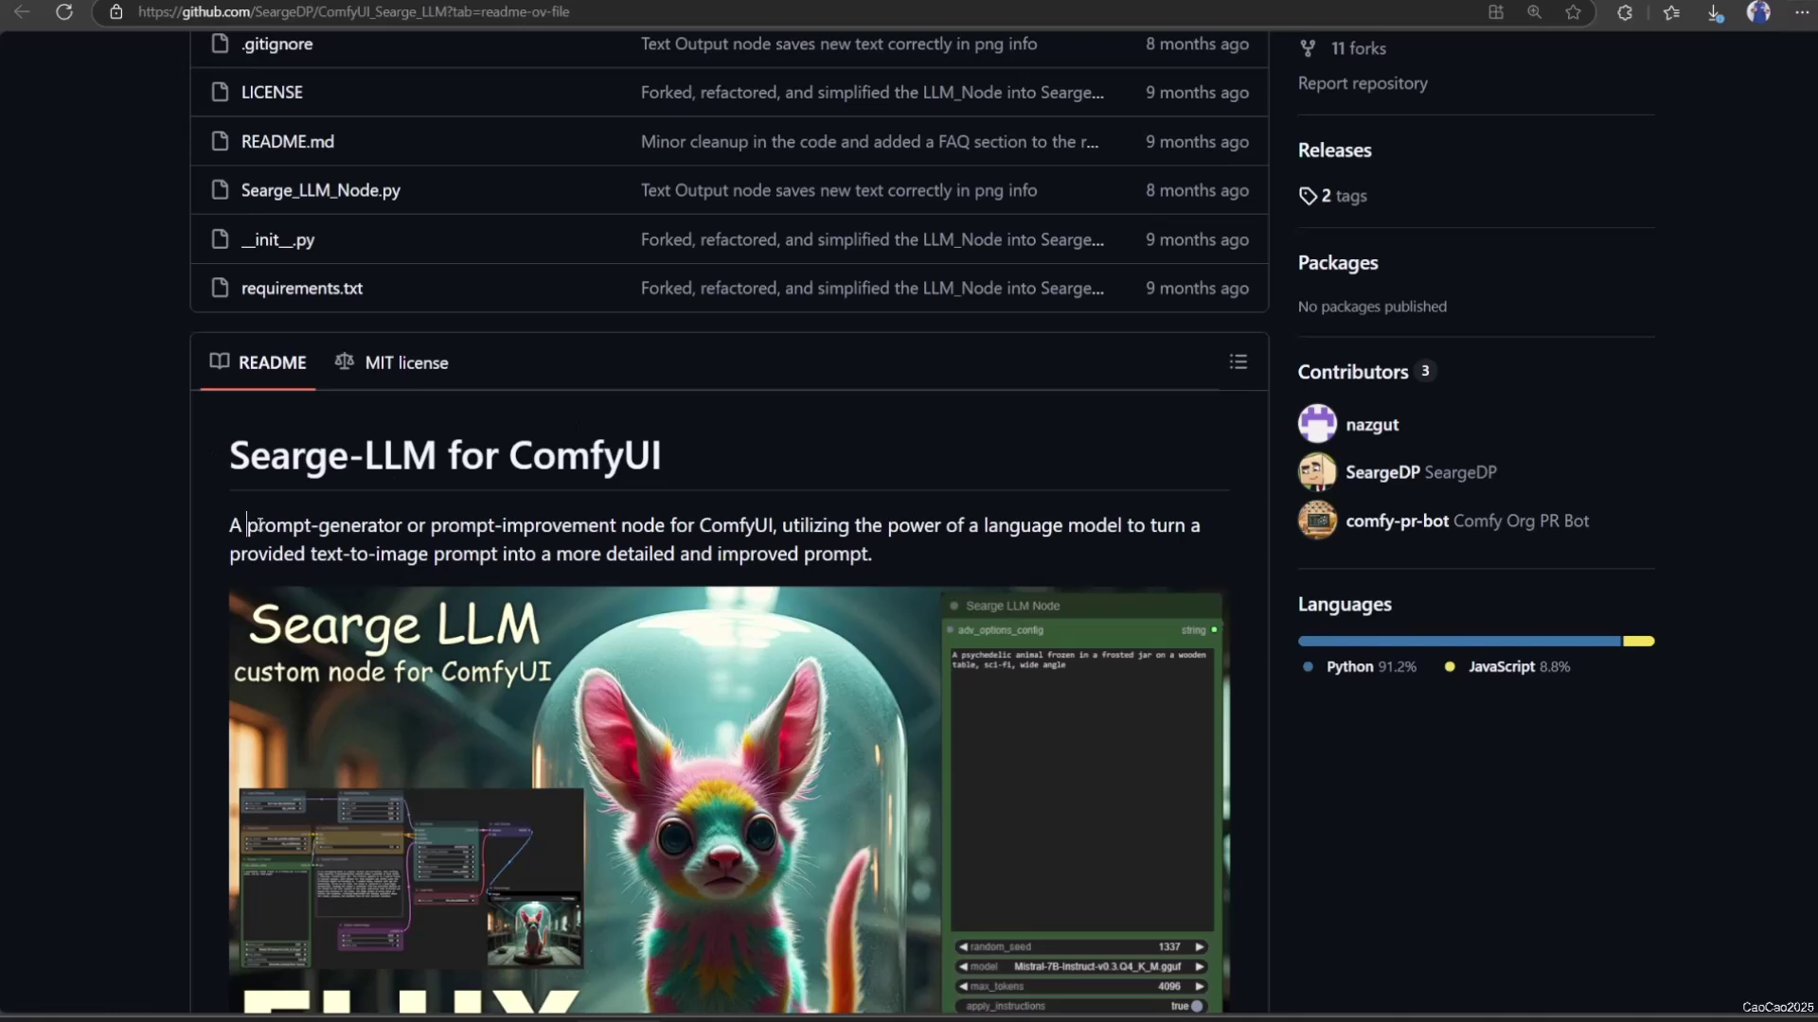
Step: Browse the repo's workflow folder to view searge-llm-flux-v1.json, then return to the main page
{"action": "left_click_drag", "start_coordinate": [248, 525], "coordinate": [894, 526]}
{"action": "left_click", "coordinate": [1018, 527]}
{"action": "scroll", "coordinate": [963, 516], "scroll_direction": "down", "scroll_amount": 5}
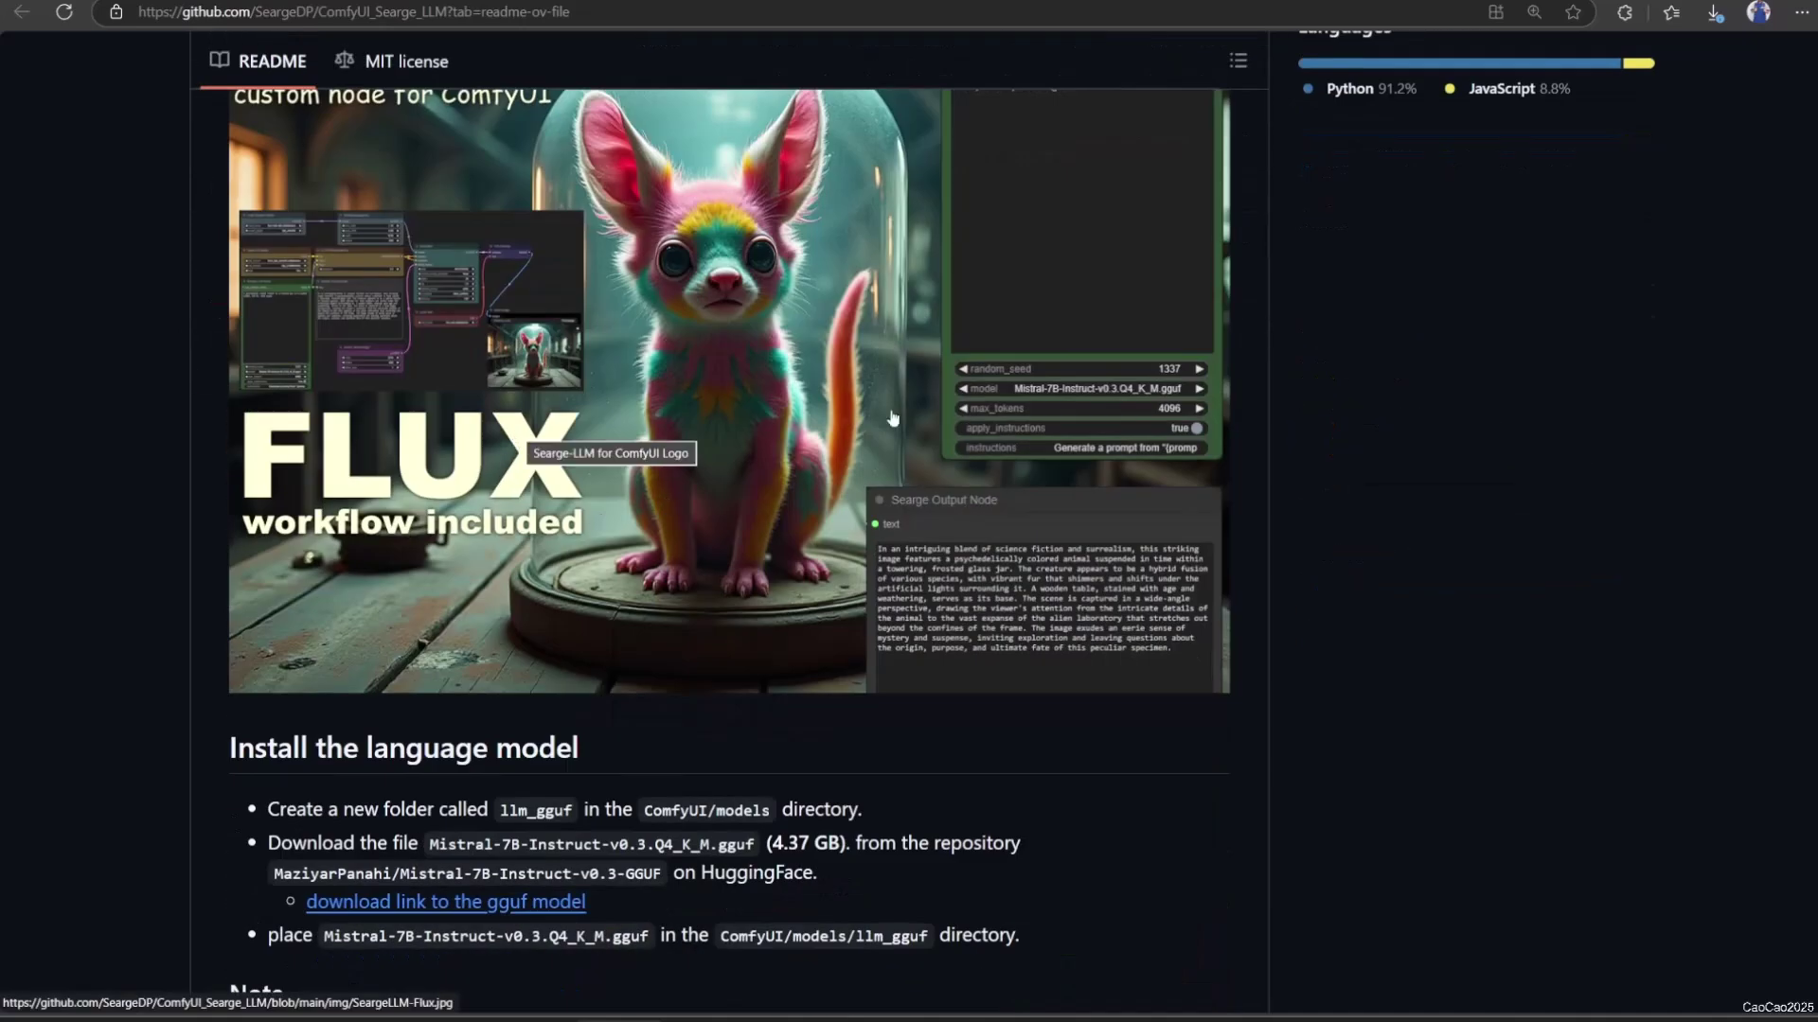
{"action": "scroll", "coordinate": [893, 419], "scroll_direction": "up", "scroll_amount": 10}
{"action": "left_click", "coordinate": [275, 283]}
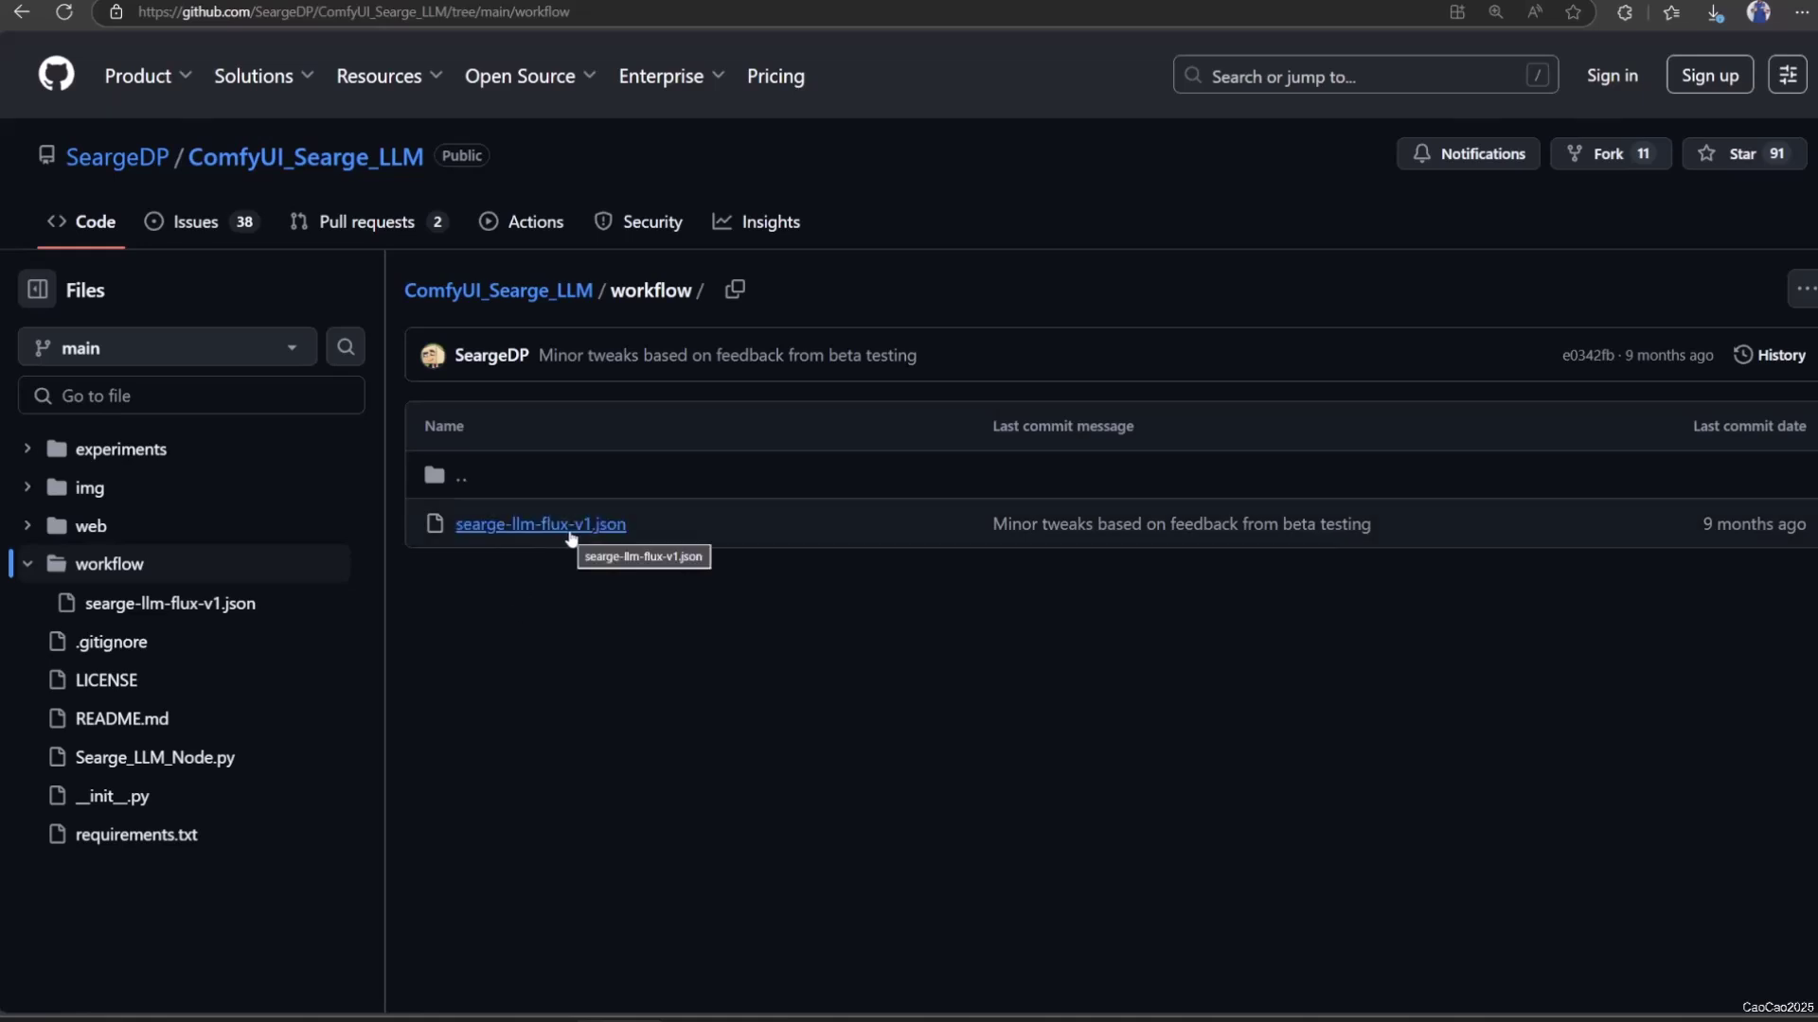
{"action": "left_click", "coordinate": [571, 528]}
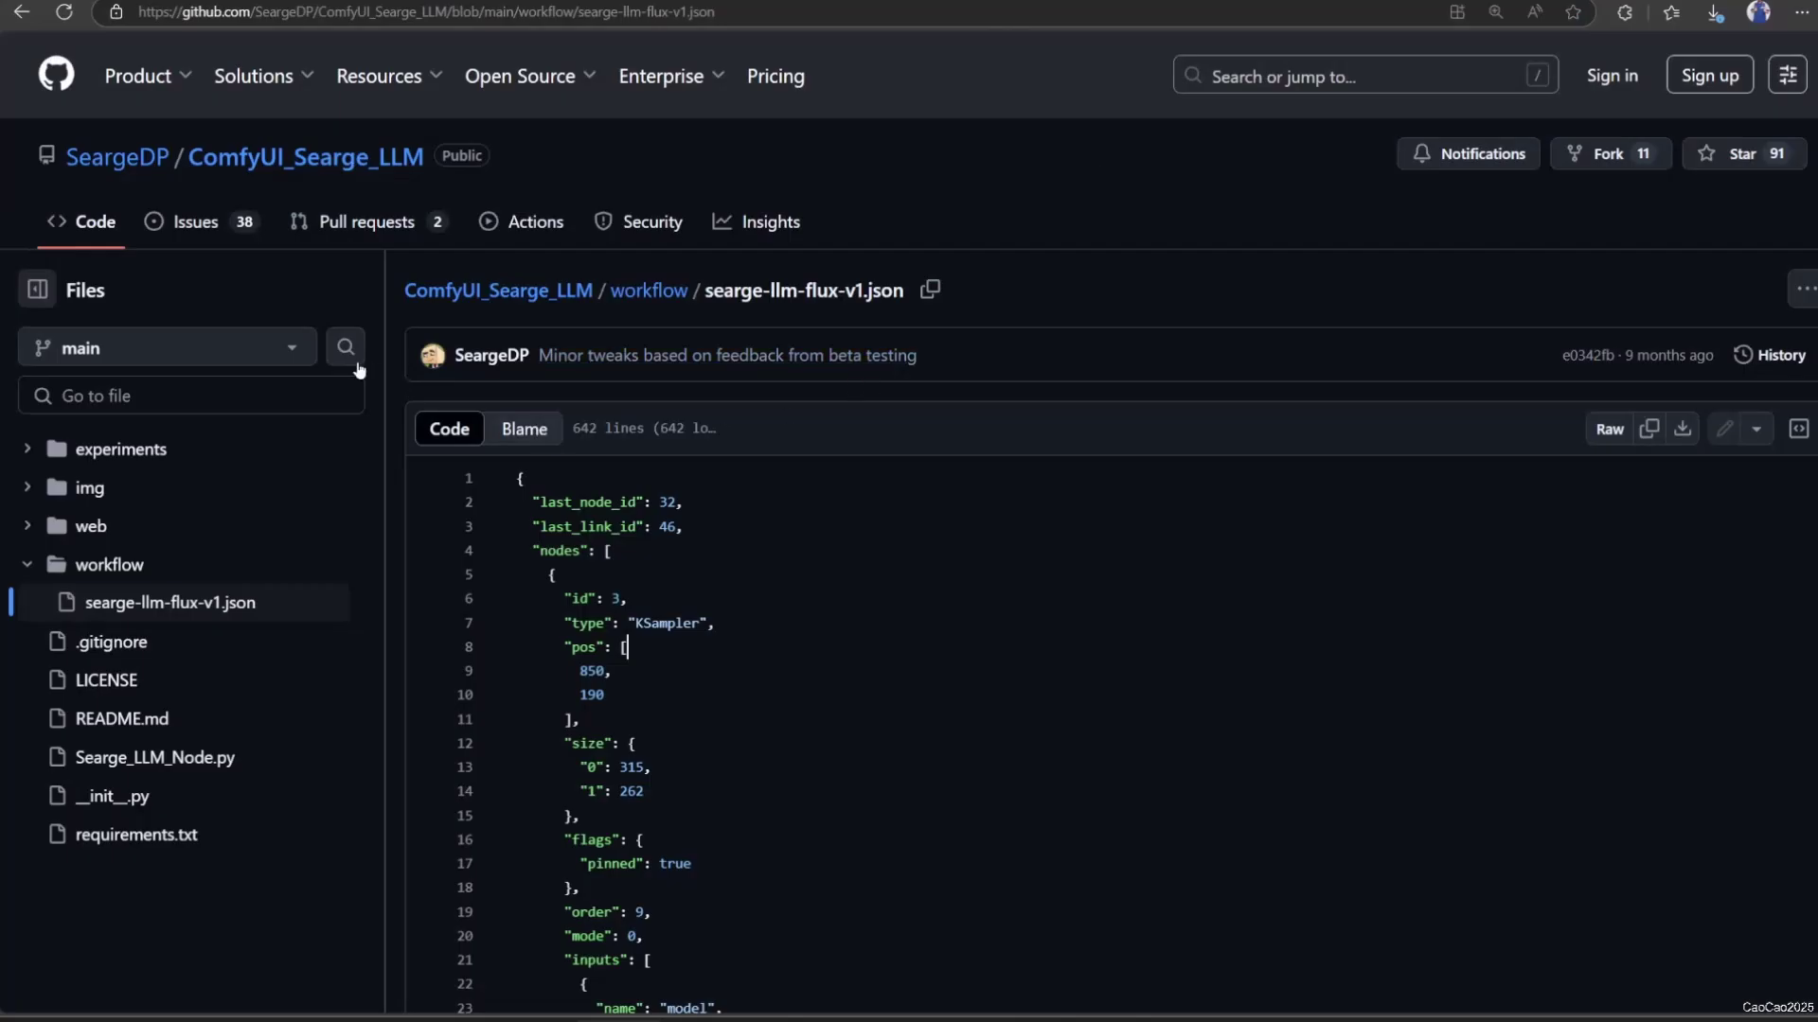
{"action": "left_click", "coordinate": [305, 157]}
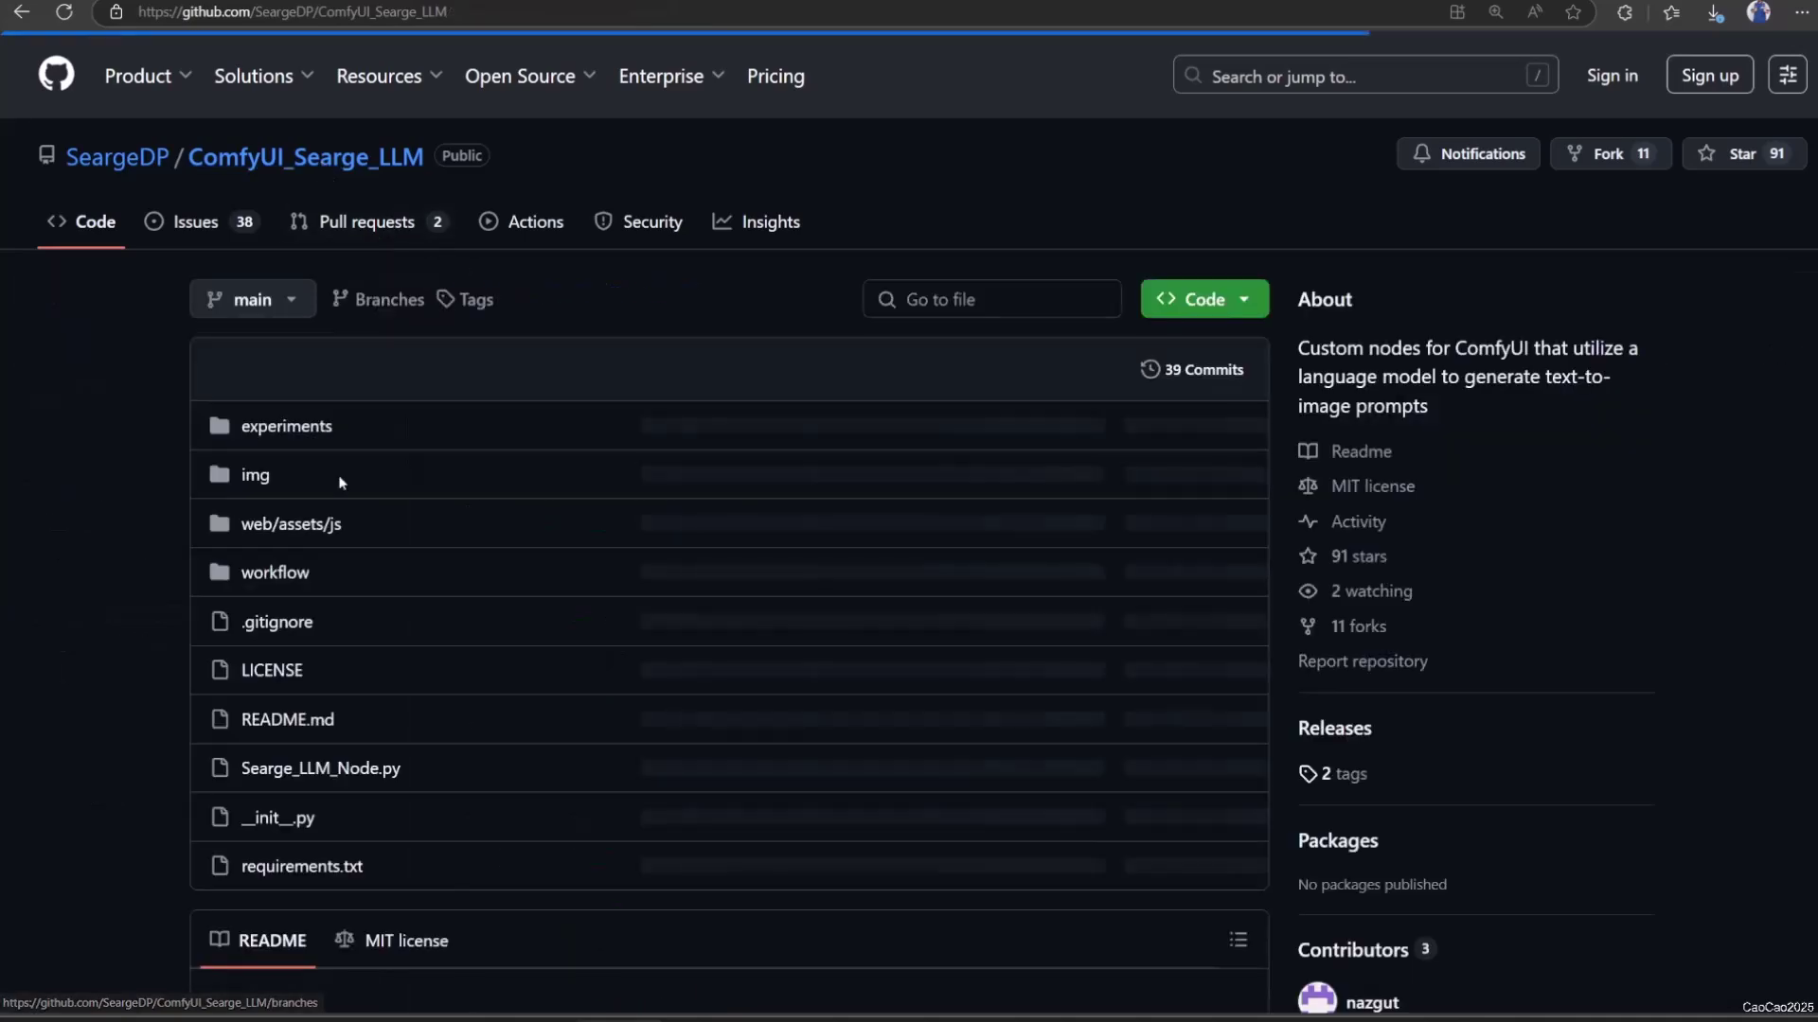
{"action": "scroll", "coordinate": [418, 621], "scroll_direction": "down", "scroll_amount": 5}
{"action": "scroll", "coordinate": [418, 620], "scroll_direction": "down", "scroll_amount": 5}
{"action": "scroll", "coordinate": [419, 621], "scroll_direction": "down", "scroll_amount": 5}
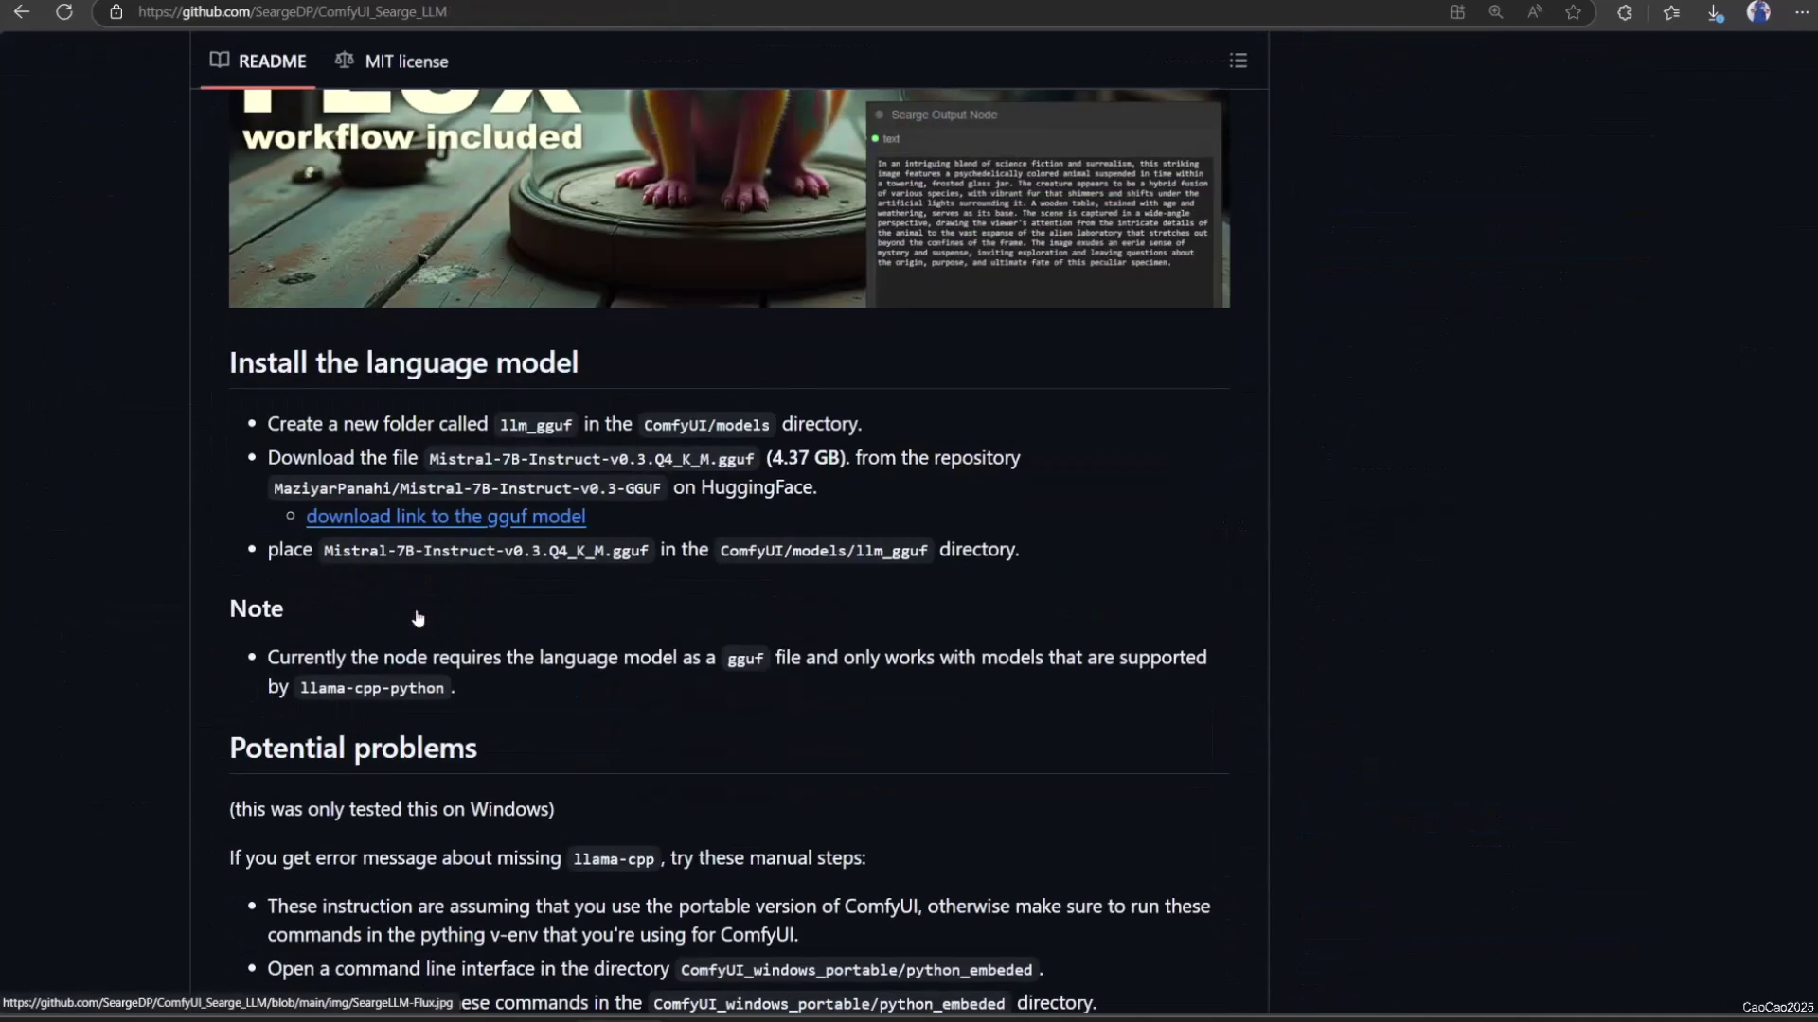
Step: Save Mistral-7B-Instruct-v0.3.Q4_K_M.gguf from the README link into ComfyUI/models/llm_gguf
{"action": "left_click", "coordinate": [478, 521]}
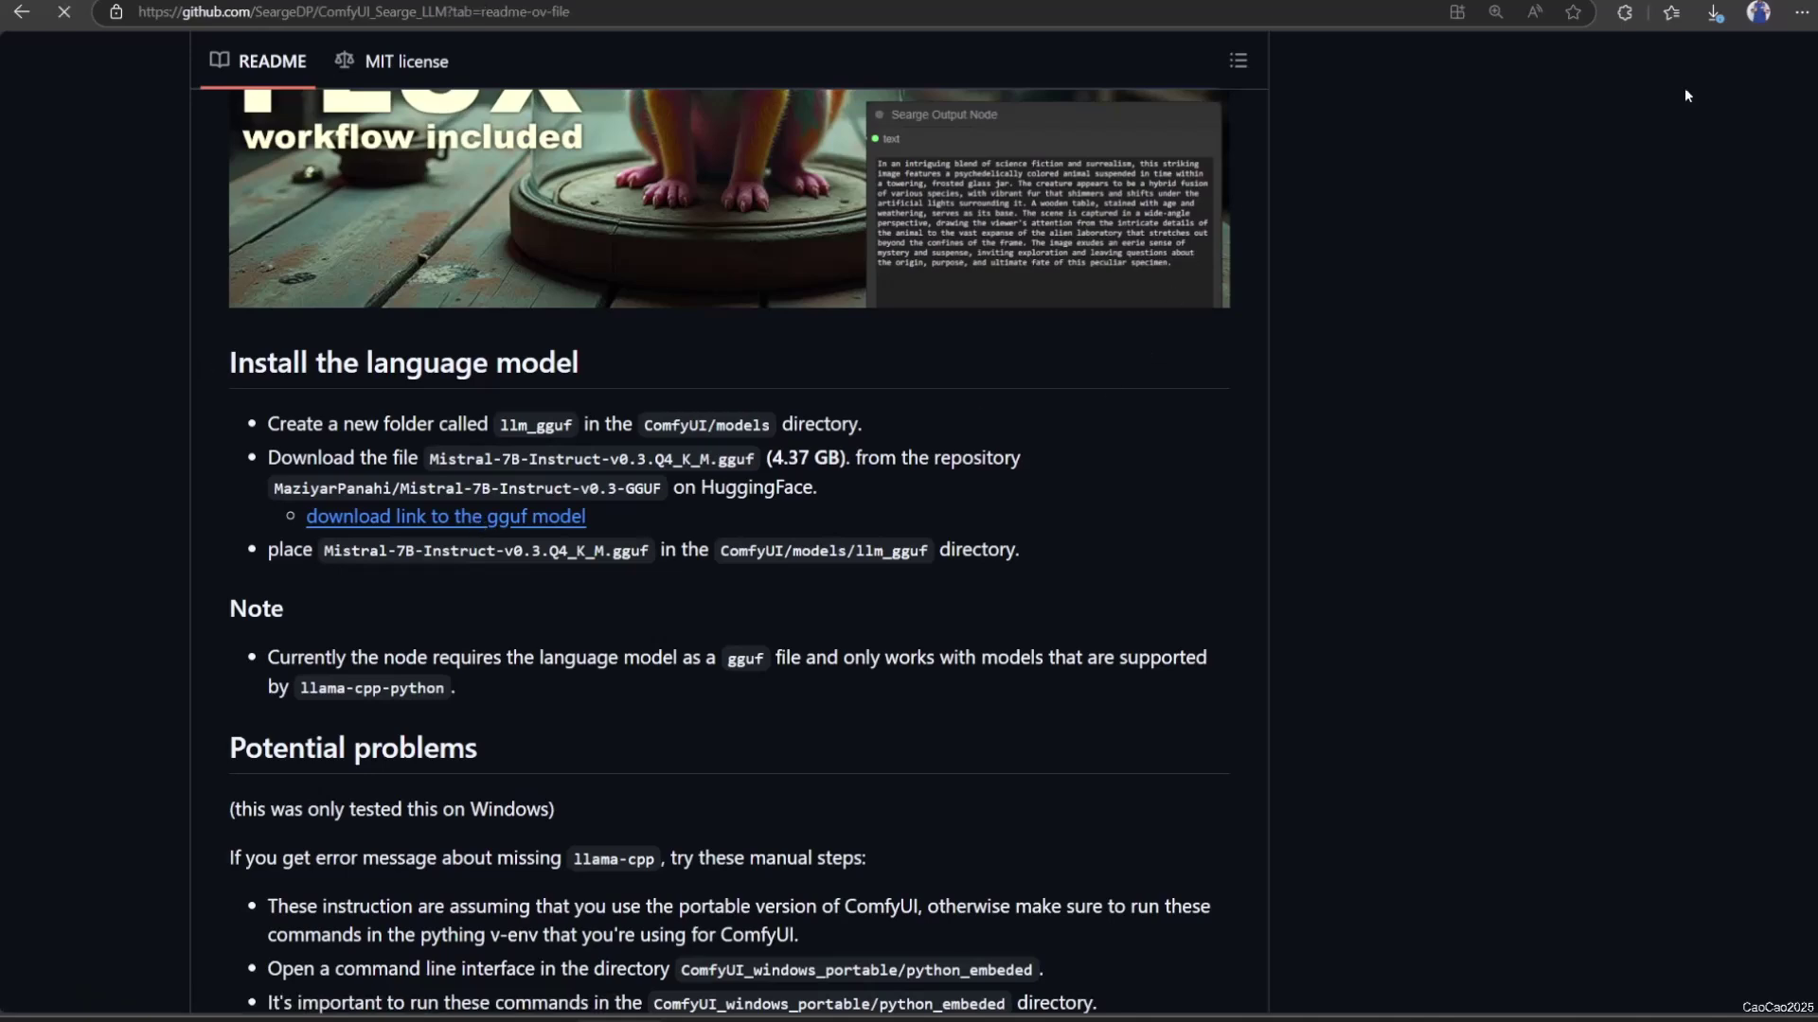
{"action": "left_click", "coordinate": [1509, 129]}
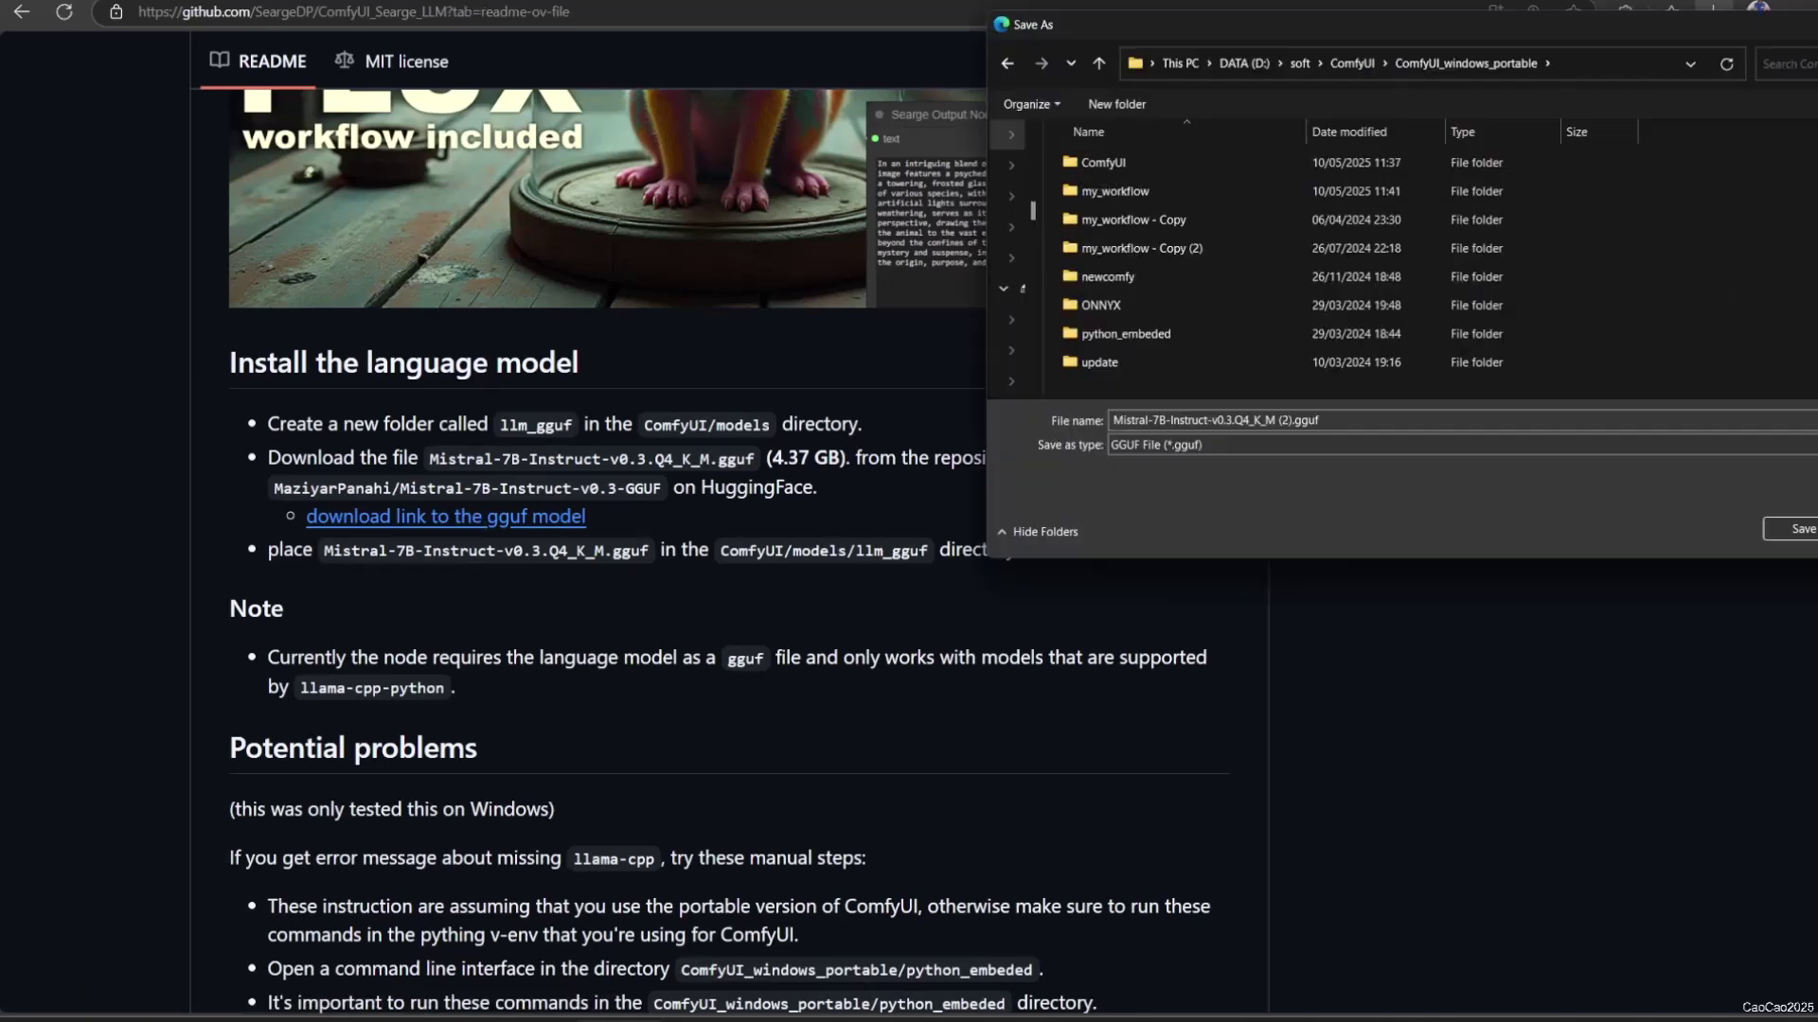
{"action": "left_click_drag", "start_coordinate": [1450, 92], "coordinate": [1138, 108]}
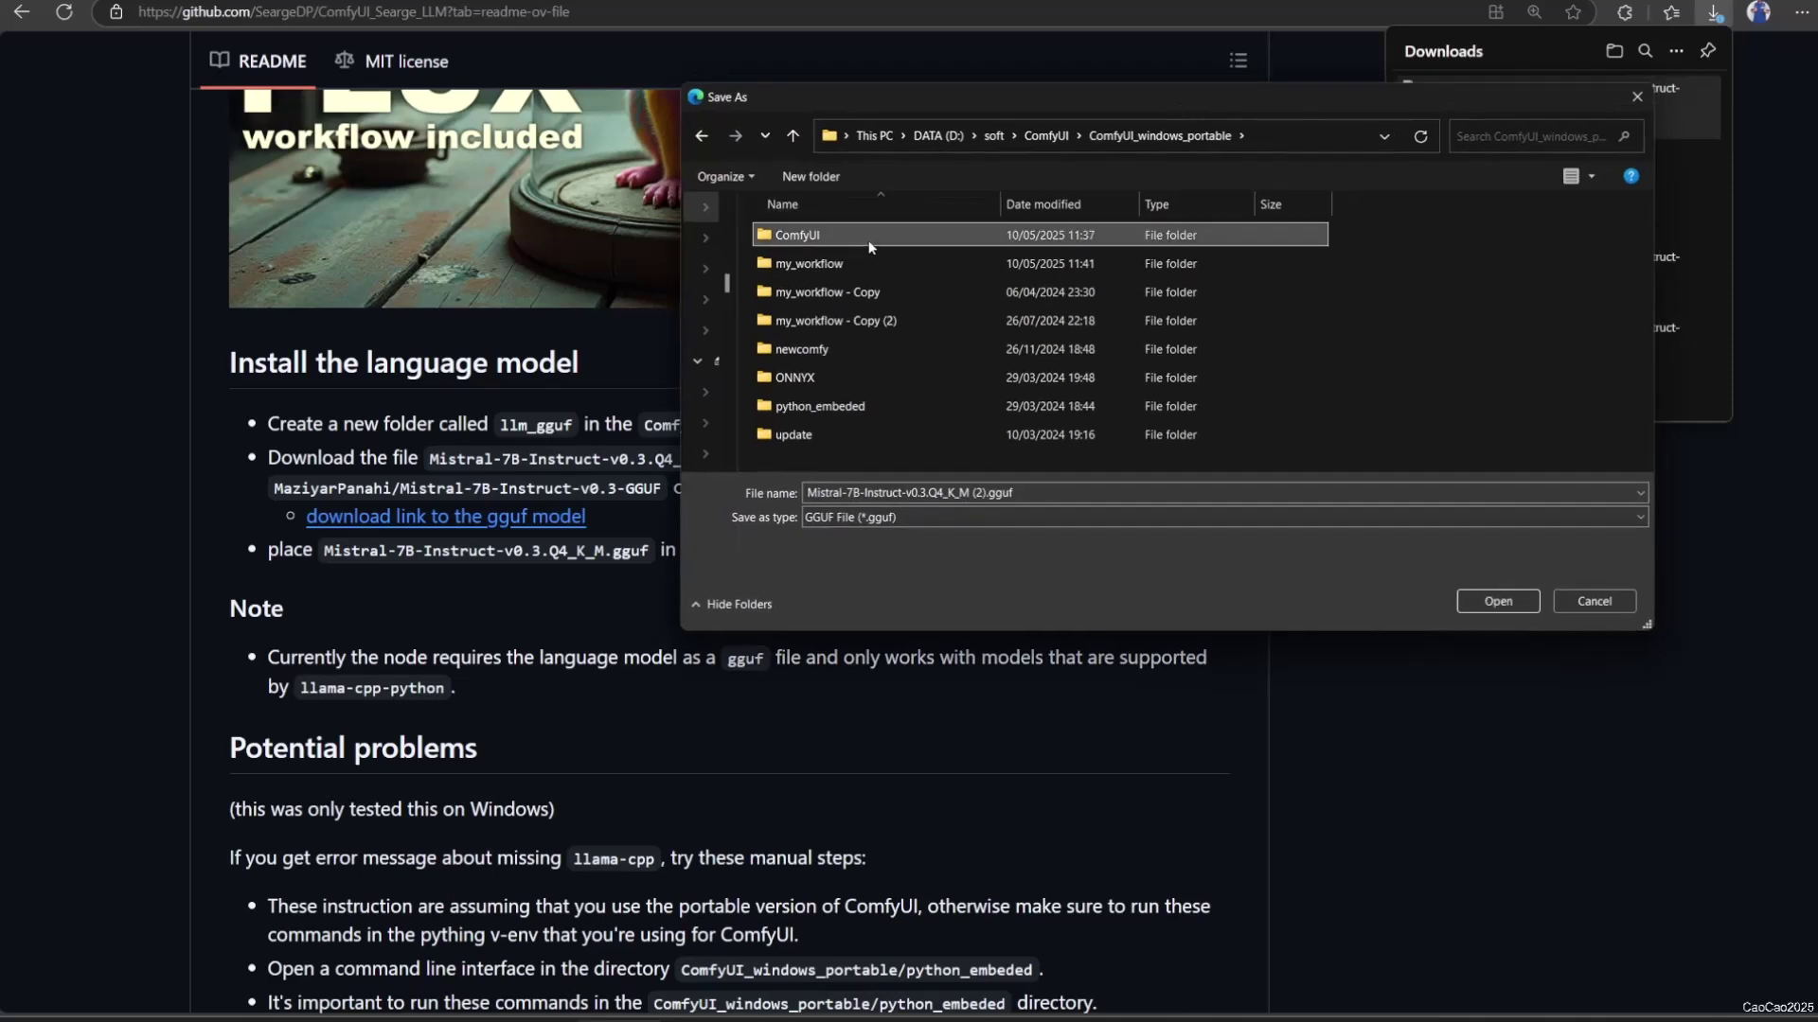
{"action": "double_click", "coordinate": [796, 237]}
{"action": "left_click", "coordinate": [846, 289]}
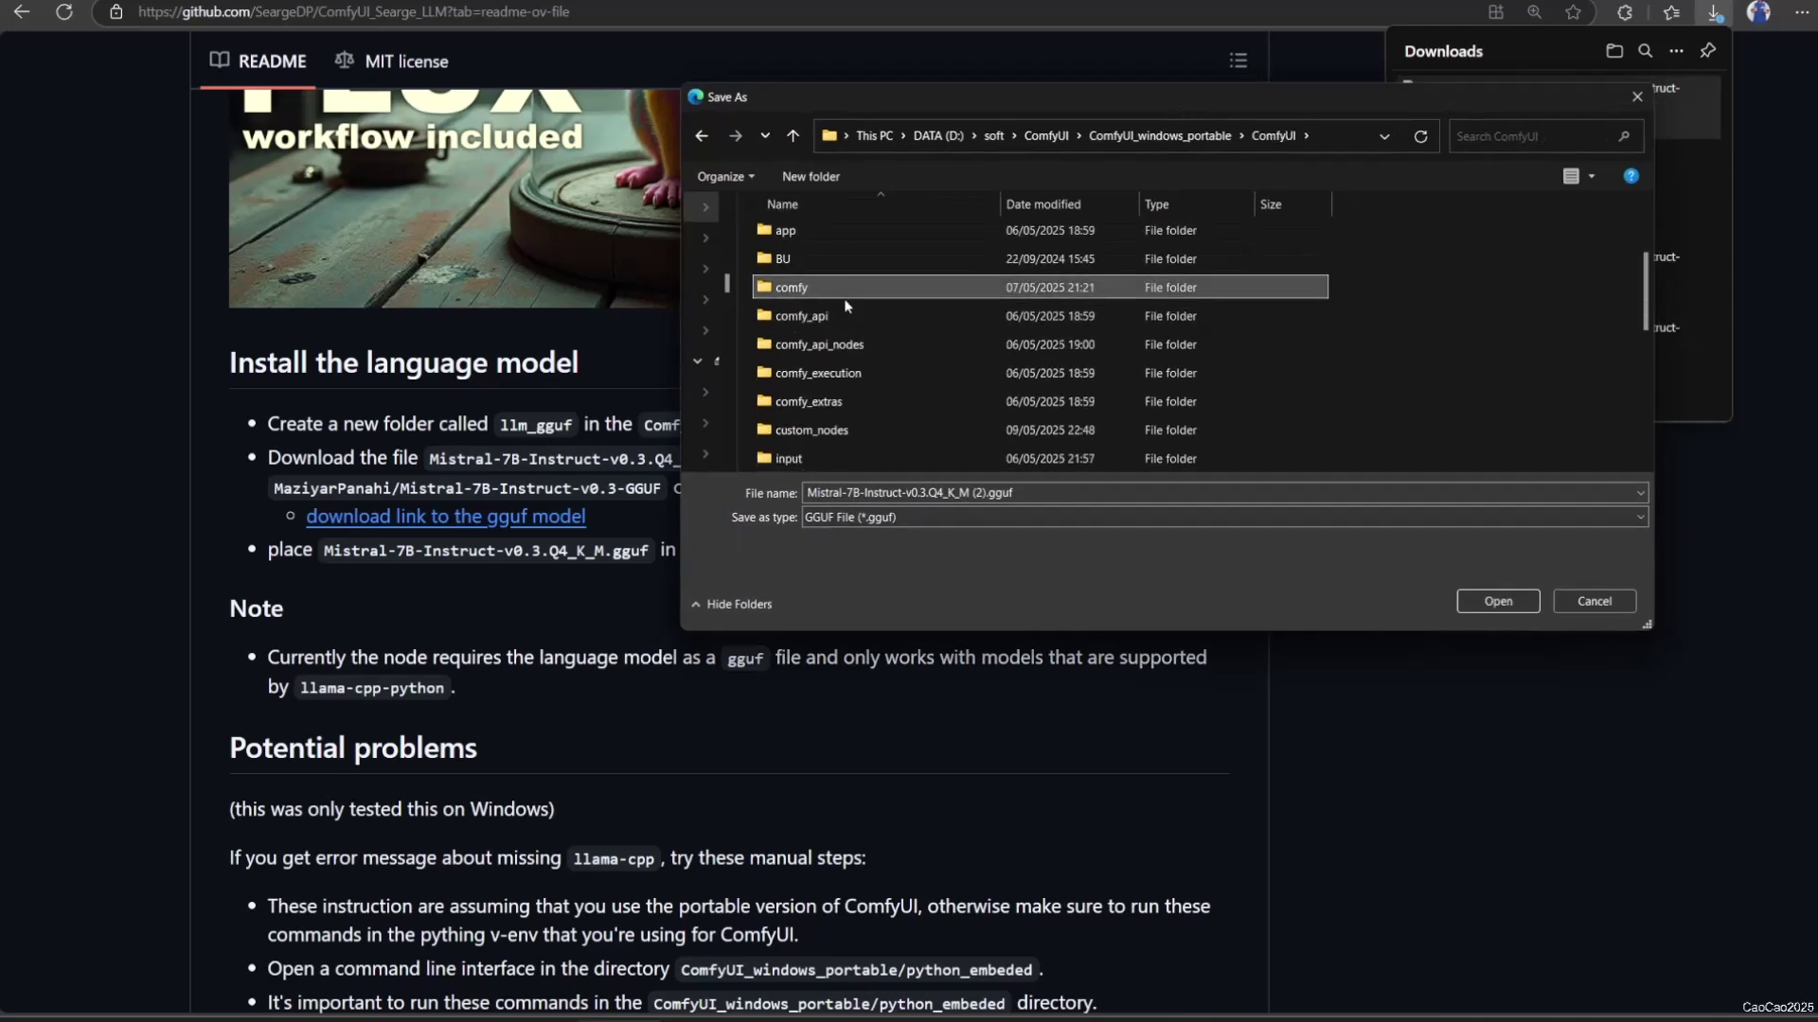
{"action": "type", "text": "models"}
{"action": "key", "text": "Return"}
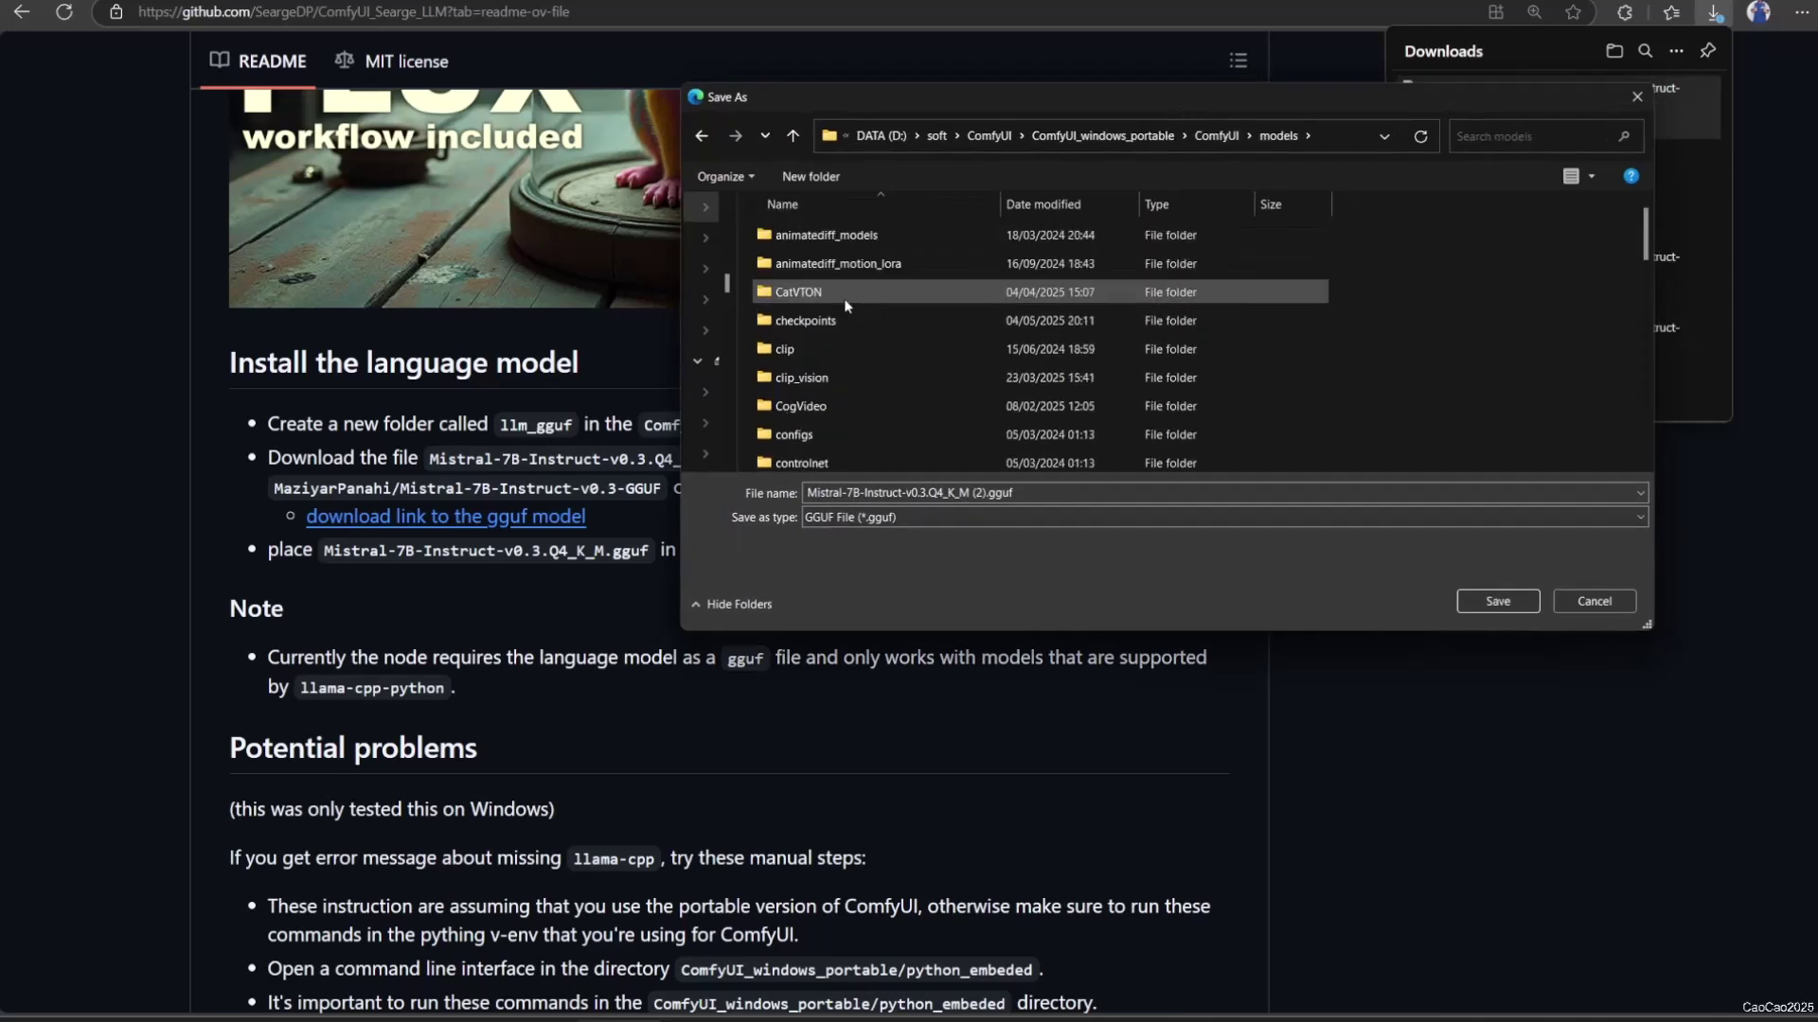
{"action": "scroll", "coordinate": [828, 378], "scroll_direction": "down", "scroll_amount": 5}
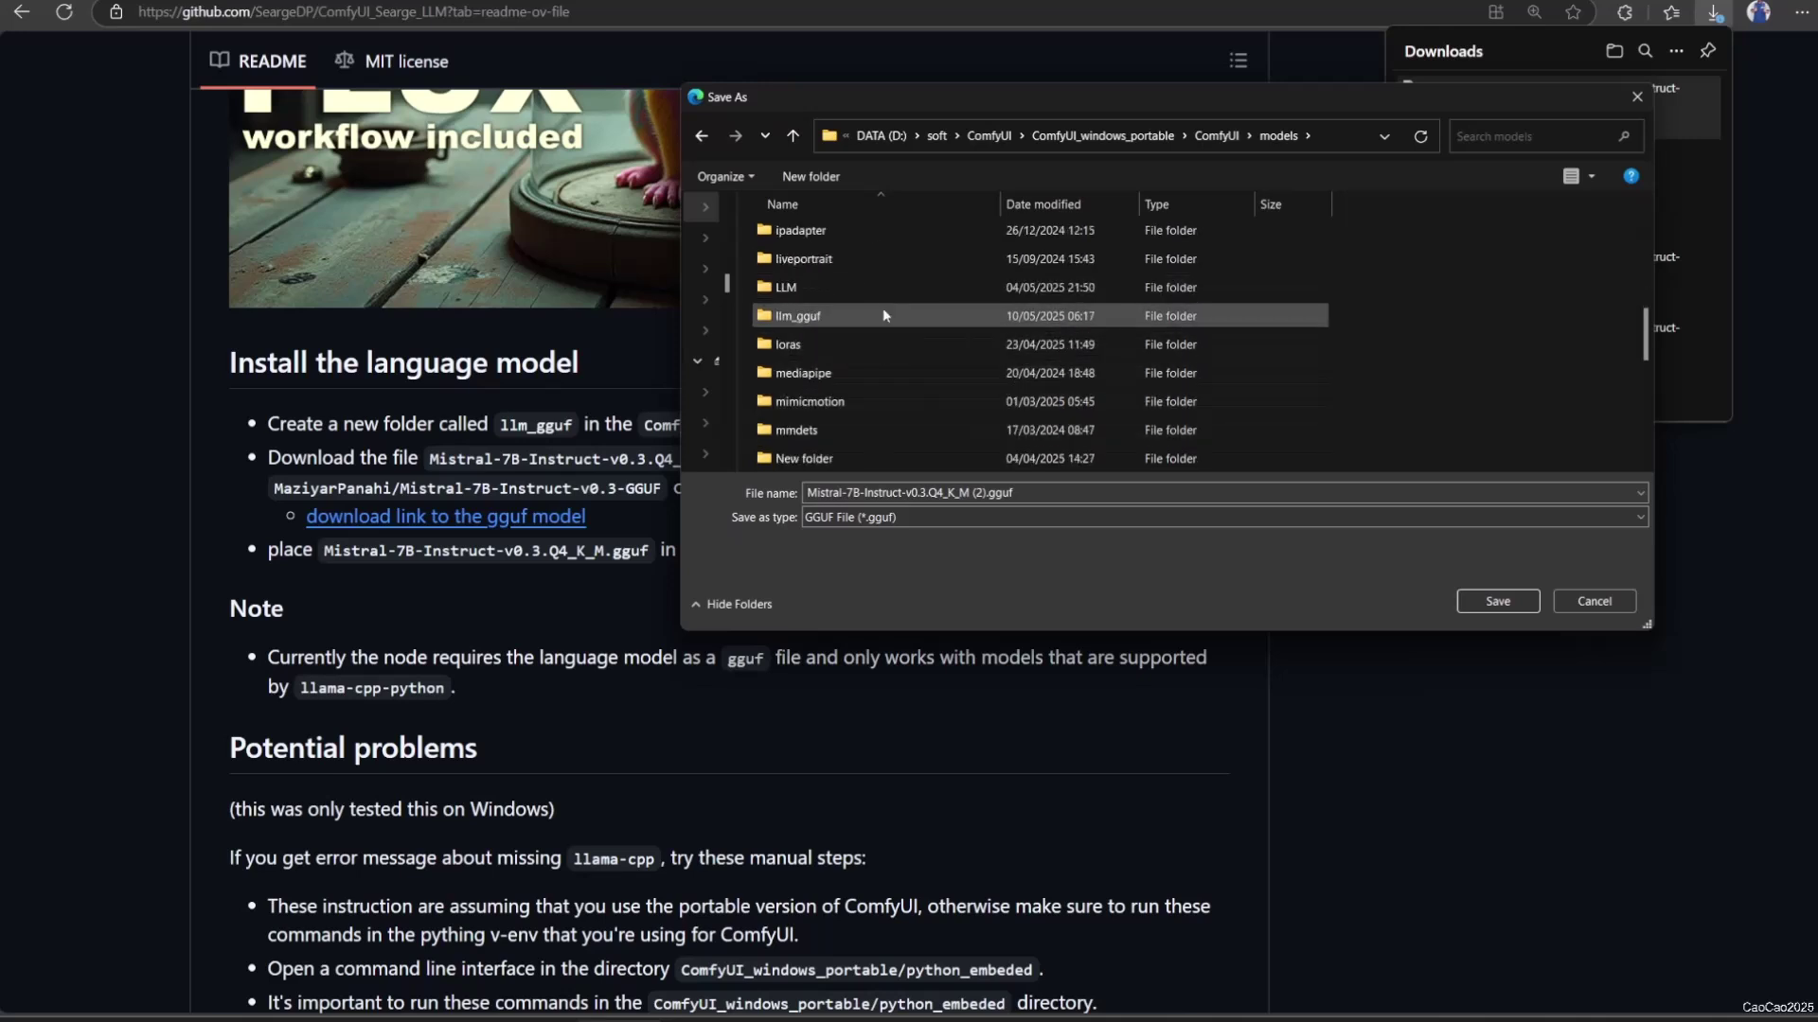
{"action": "left_click", "coordinate": [810, 319]}
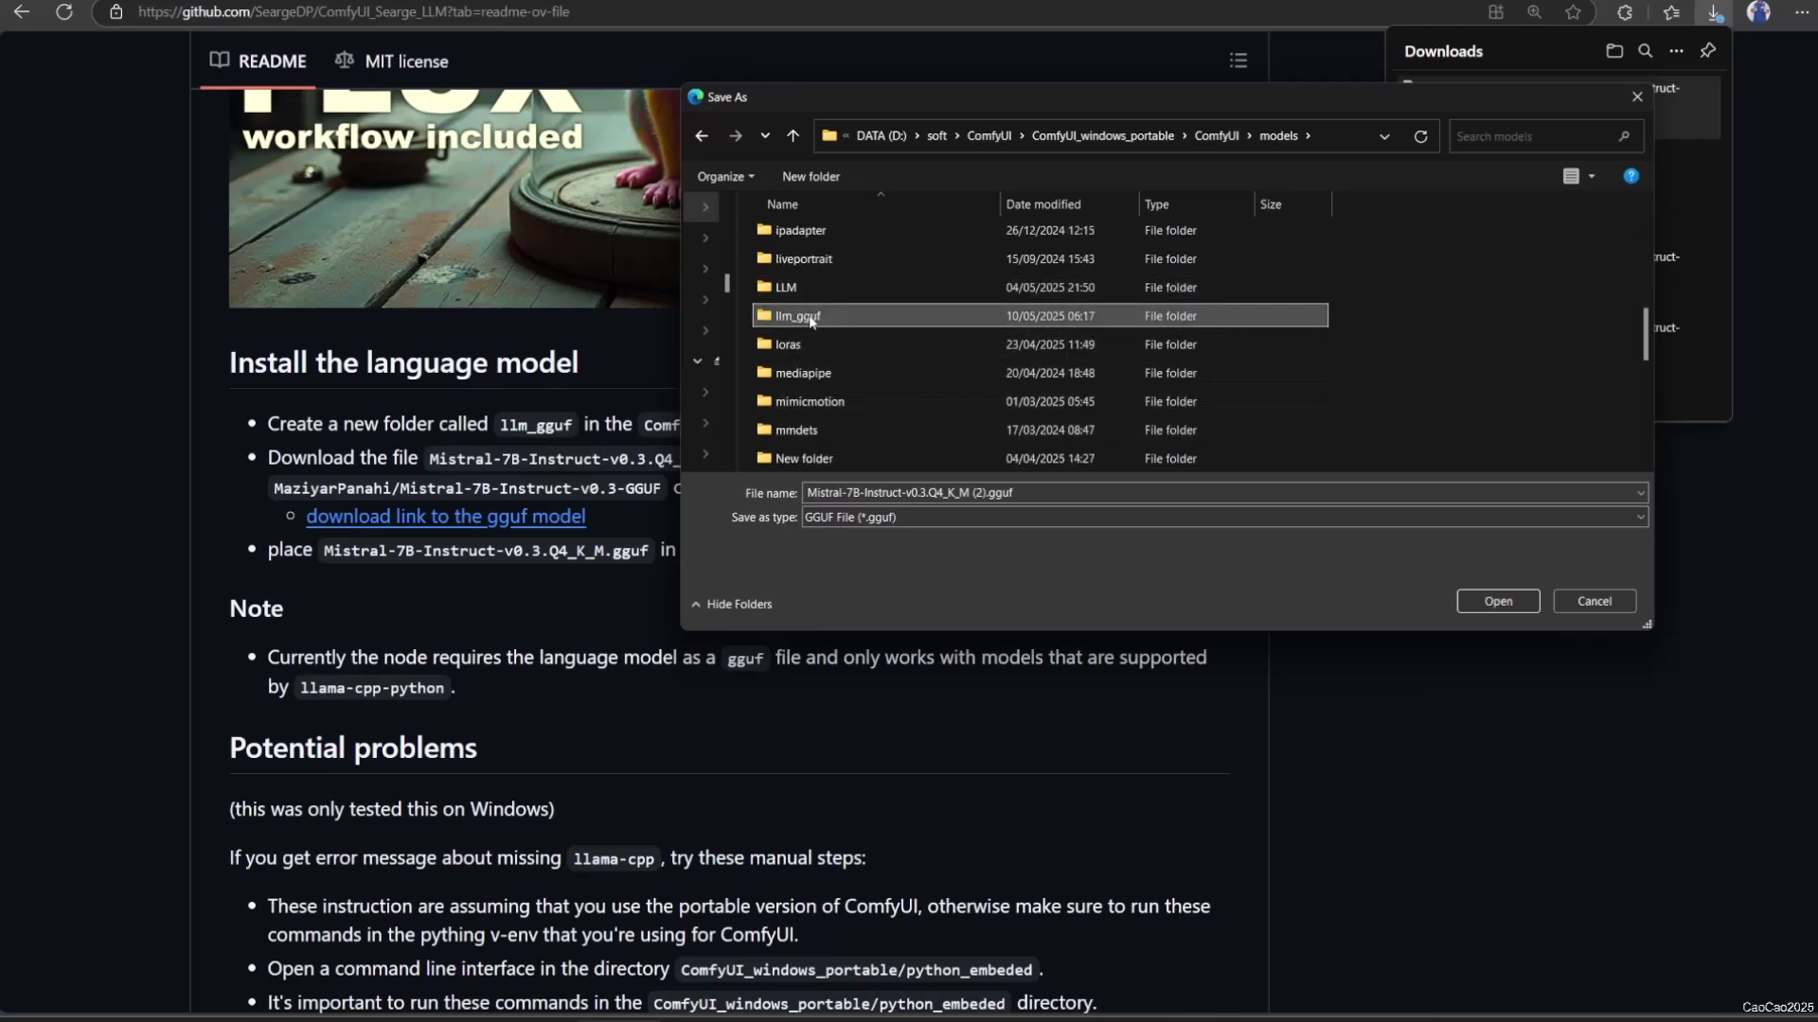
{"action": "double_click", "coordinate": [809, 319]}
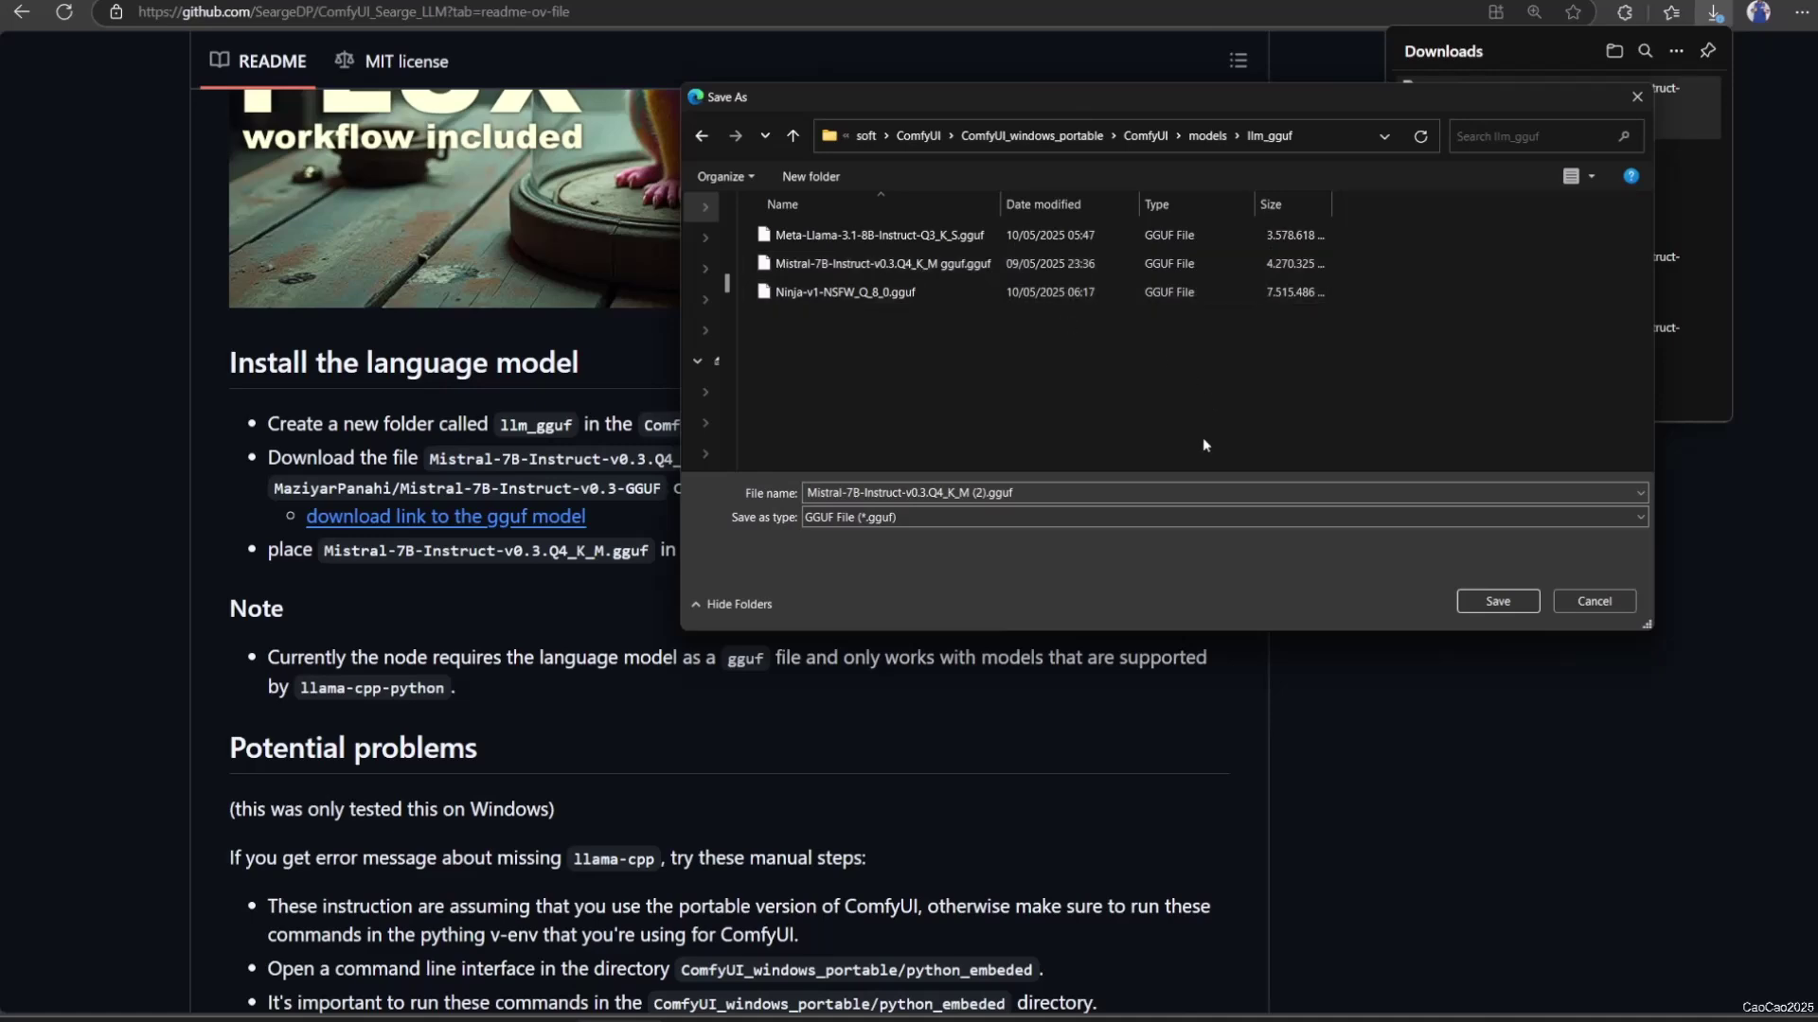
{"action": "left_click", "coordinate": [881, 263]}
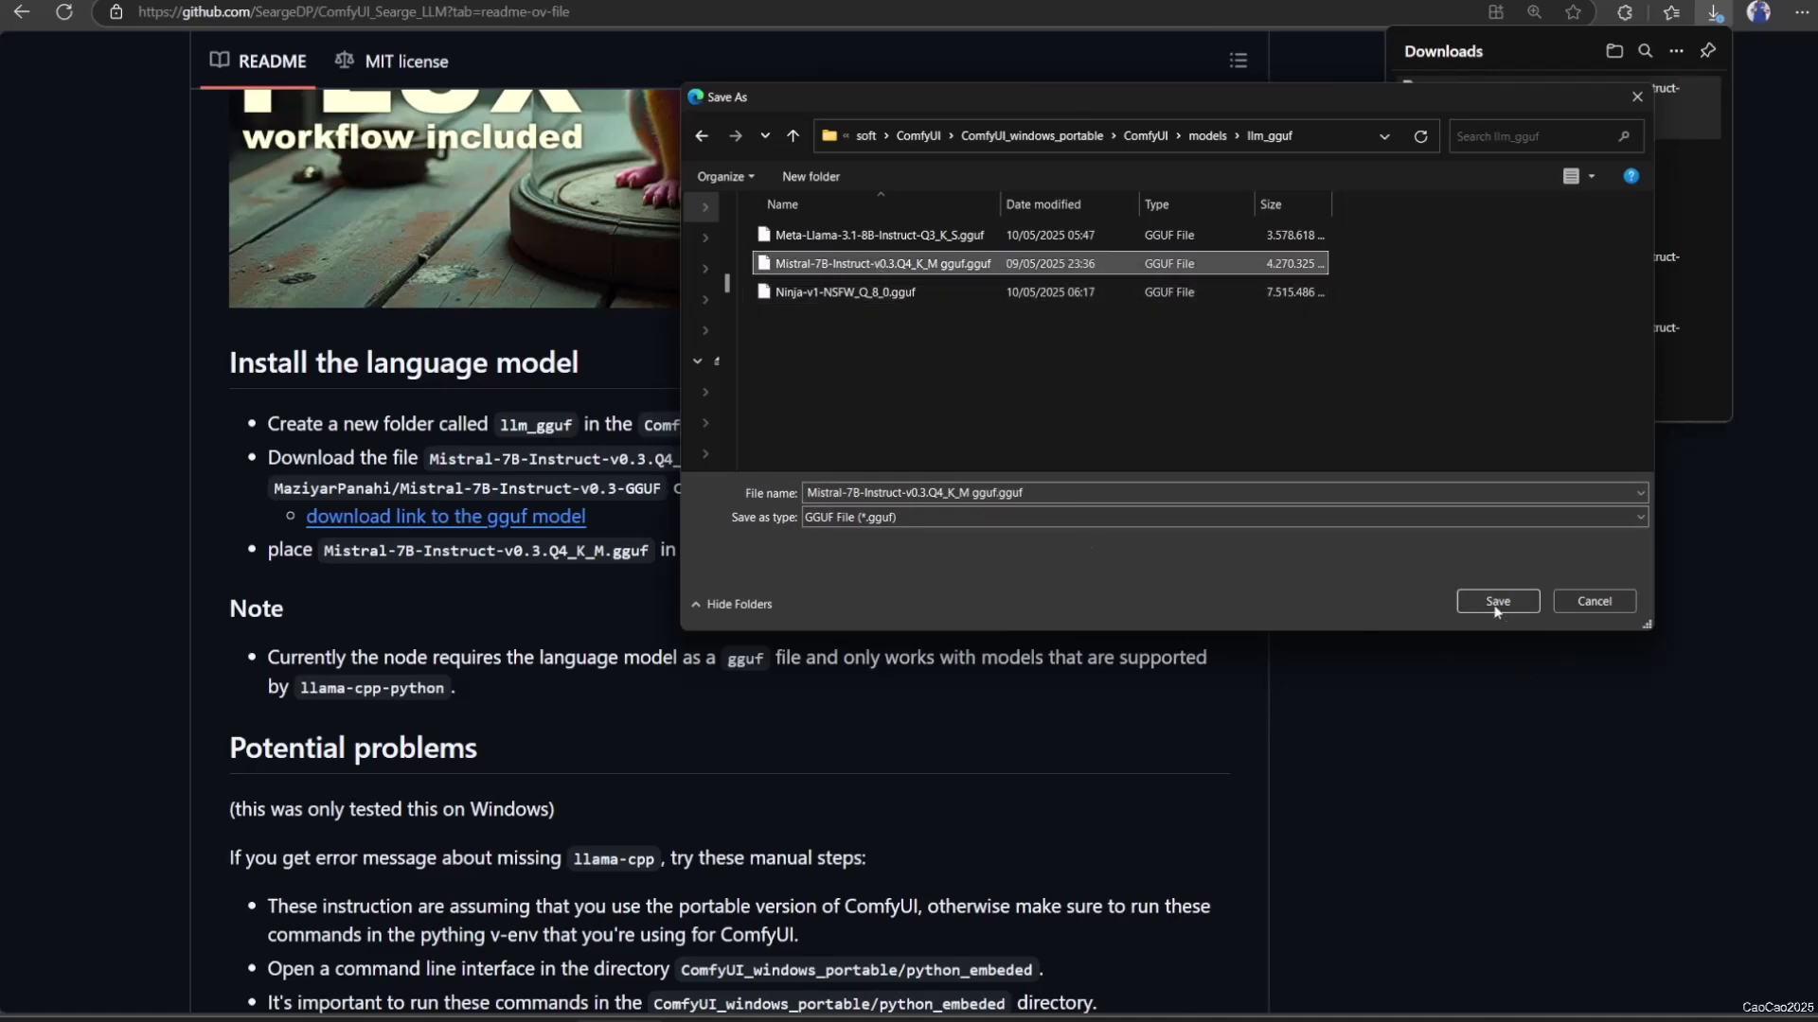
{"action": "left_click", "coordinate": [1595, 602]}
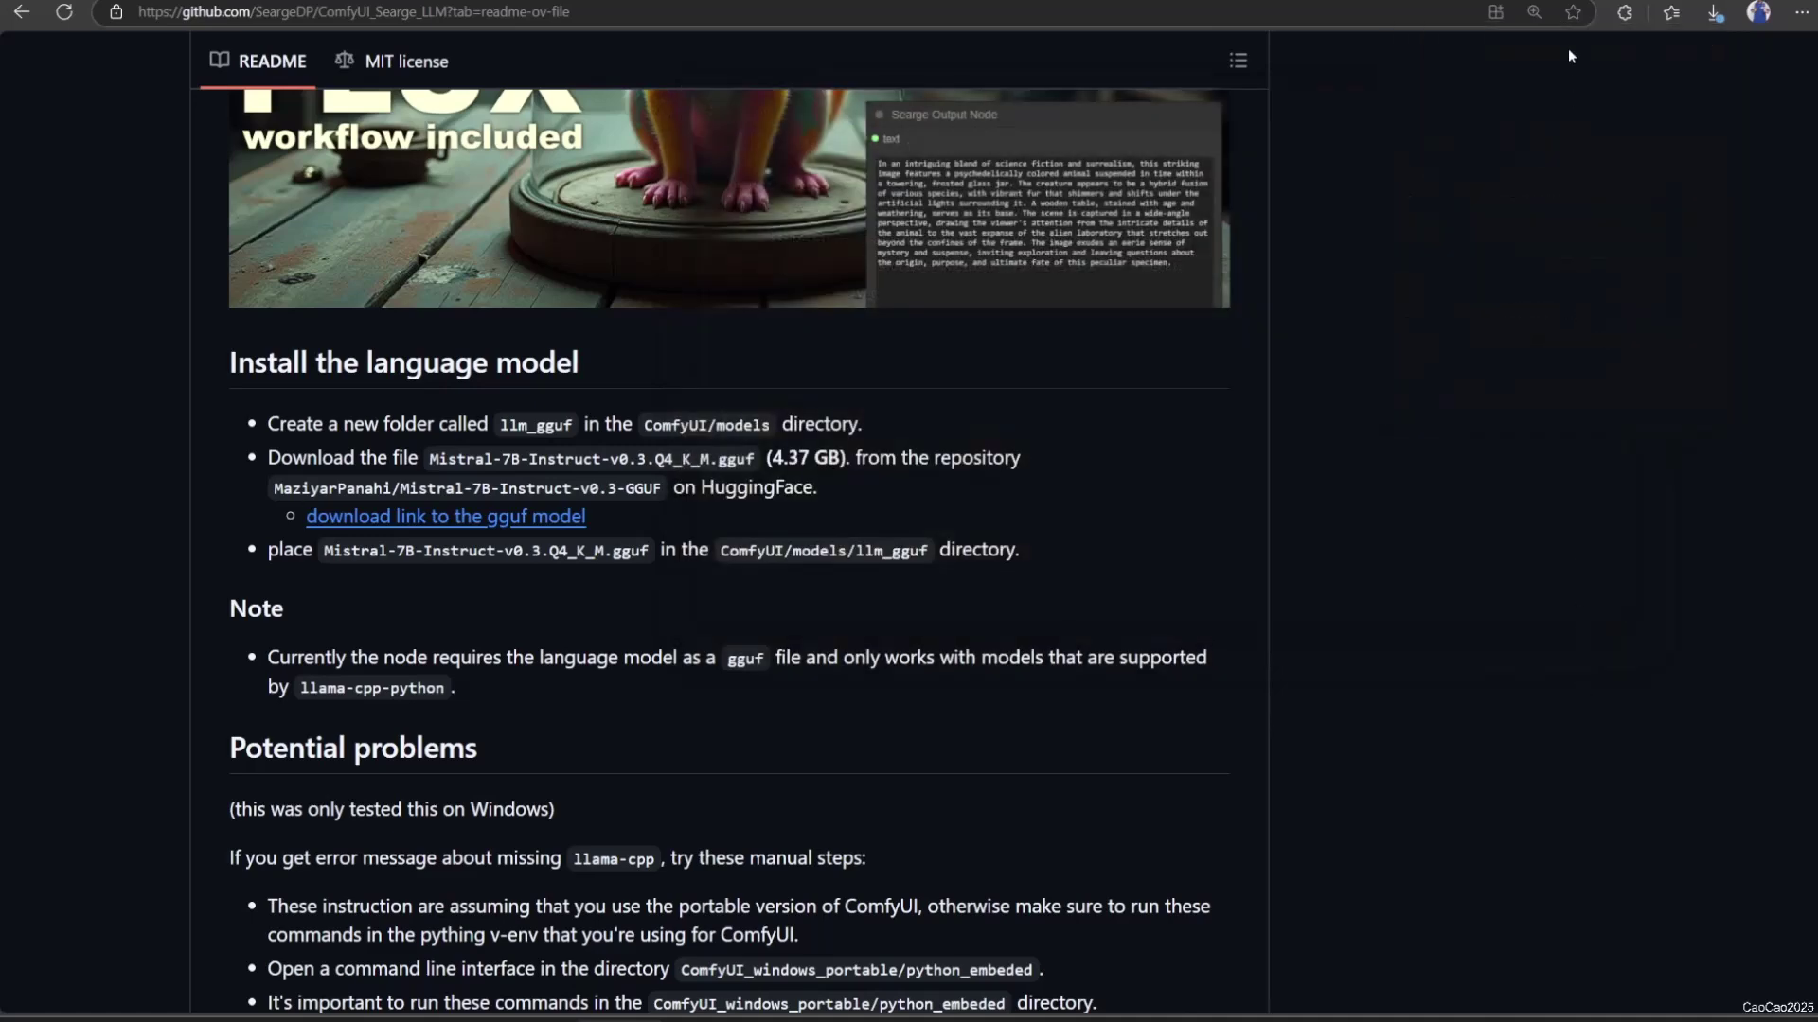
Step: Search the Custom Nodes Manager for 'llm' to confirm Searge-LLM for ComfyUI v1.0 is installed
{"action": "key", "text": "ctrl+Tab"}
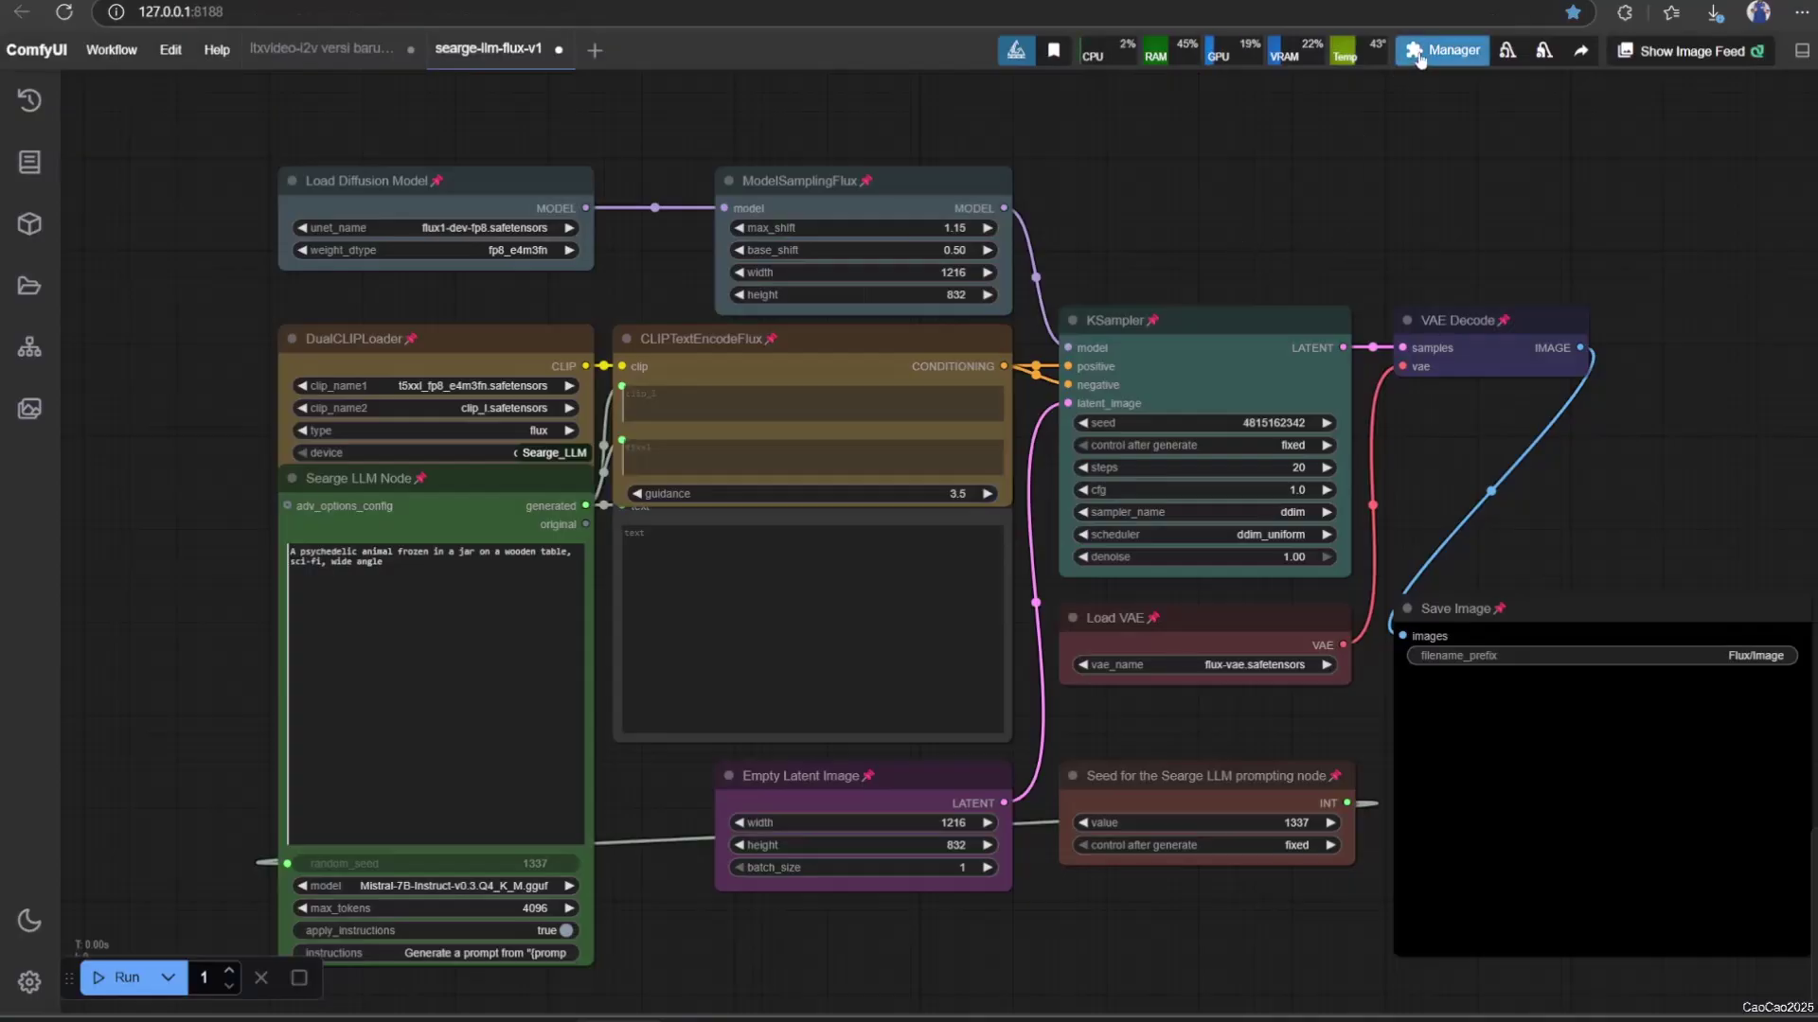
{"action": "left_click", "coordinate": [1434, 51]}
{"action": "left_click", "coordinate": [942, 355]}
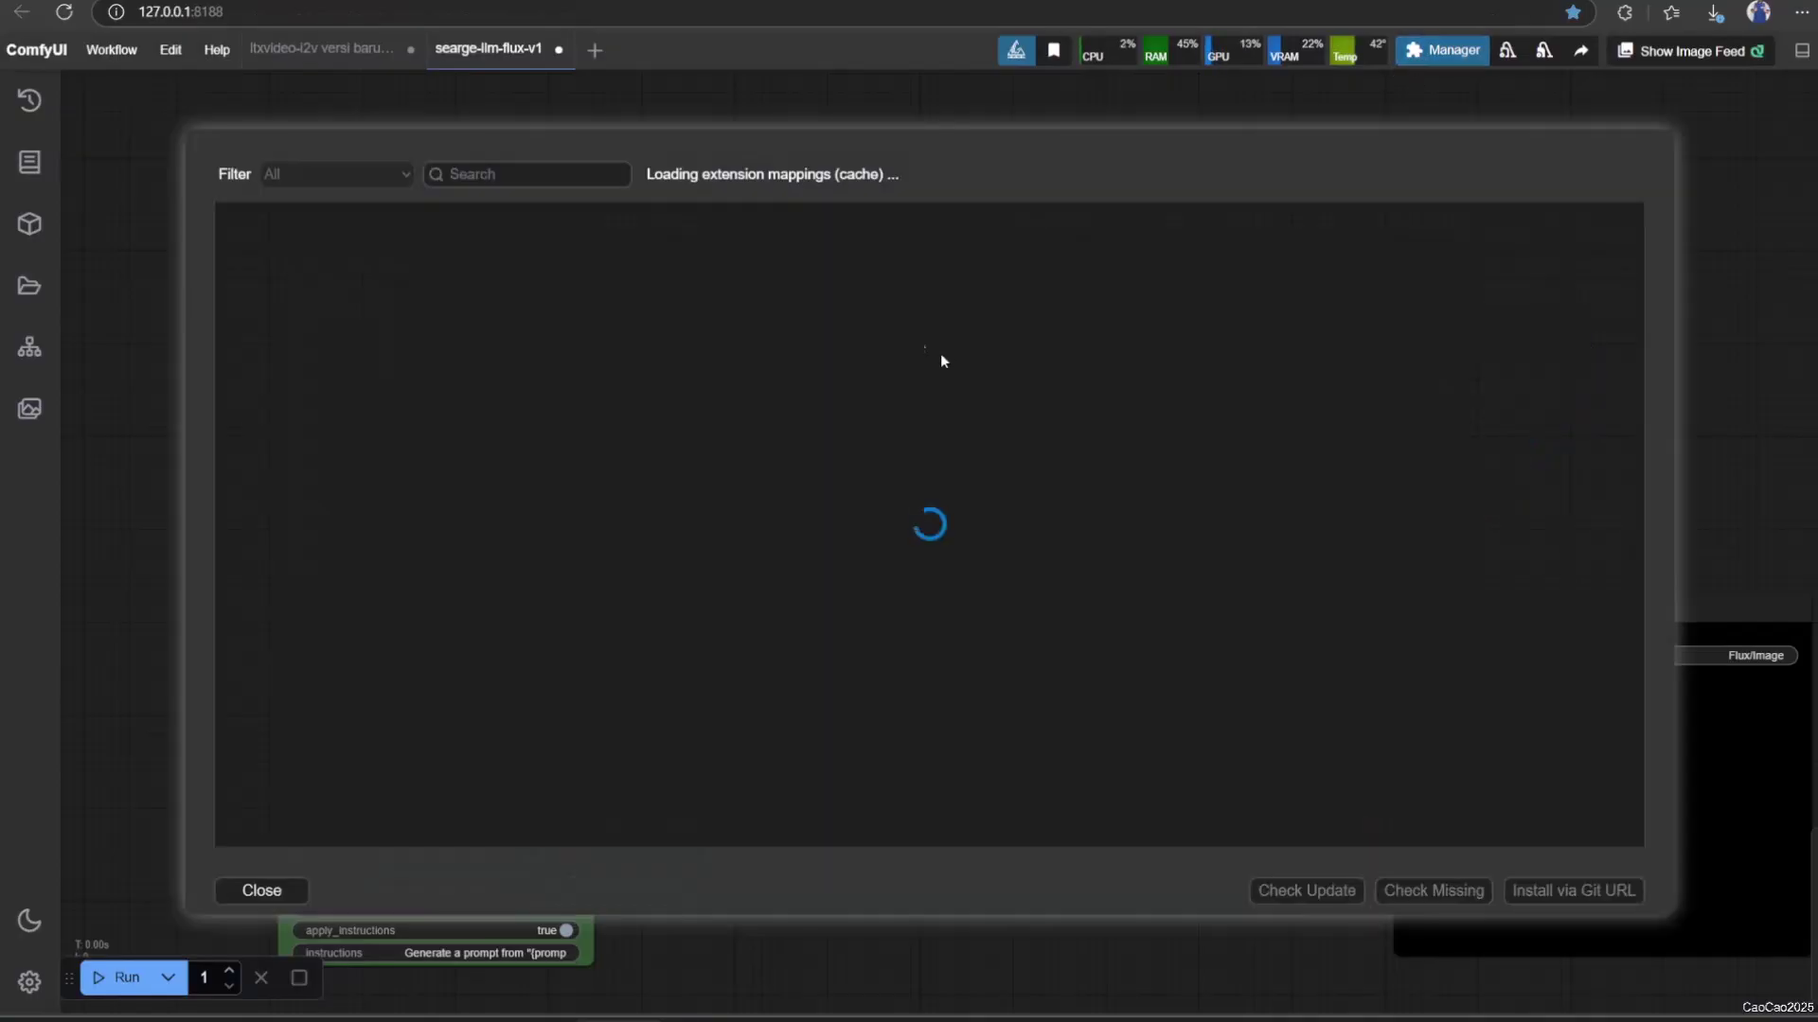
{"action": "left_click", "coordinate": [468, 172]}
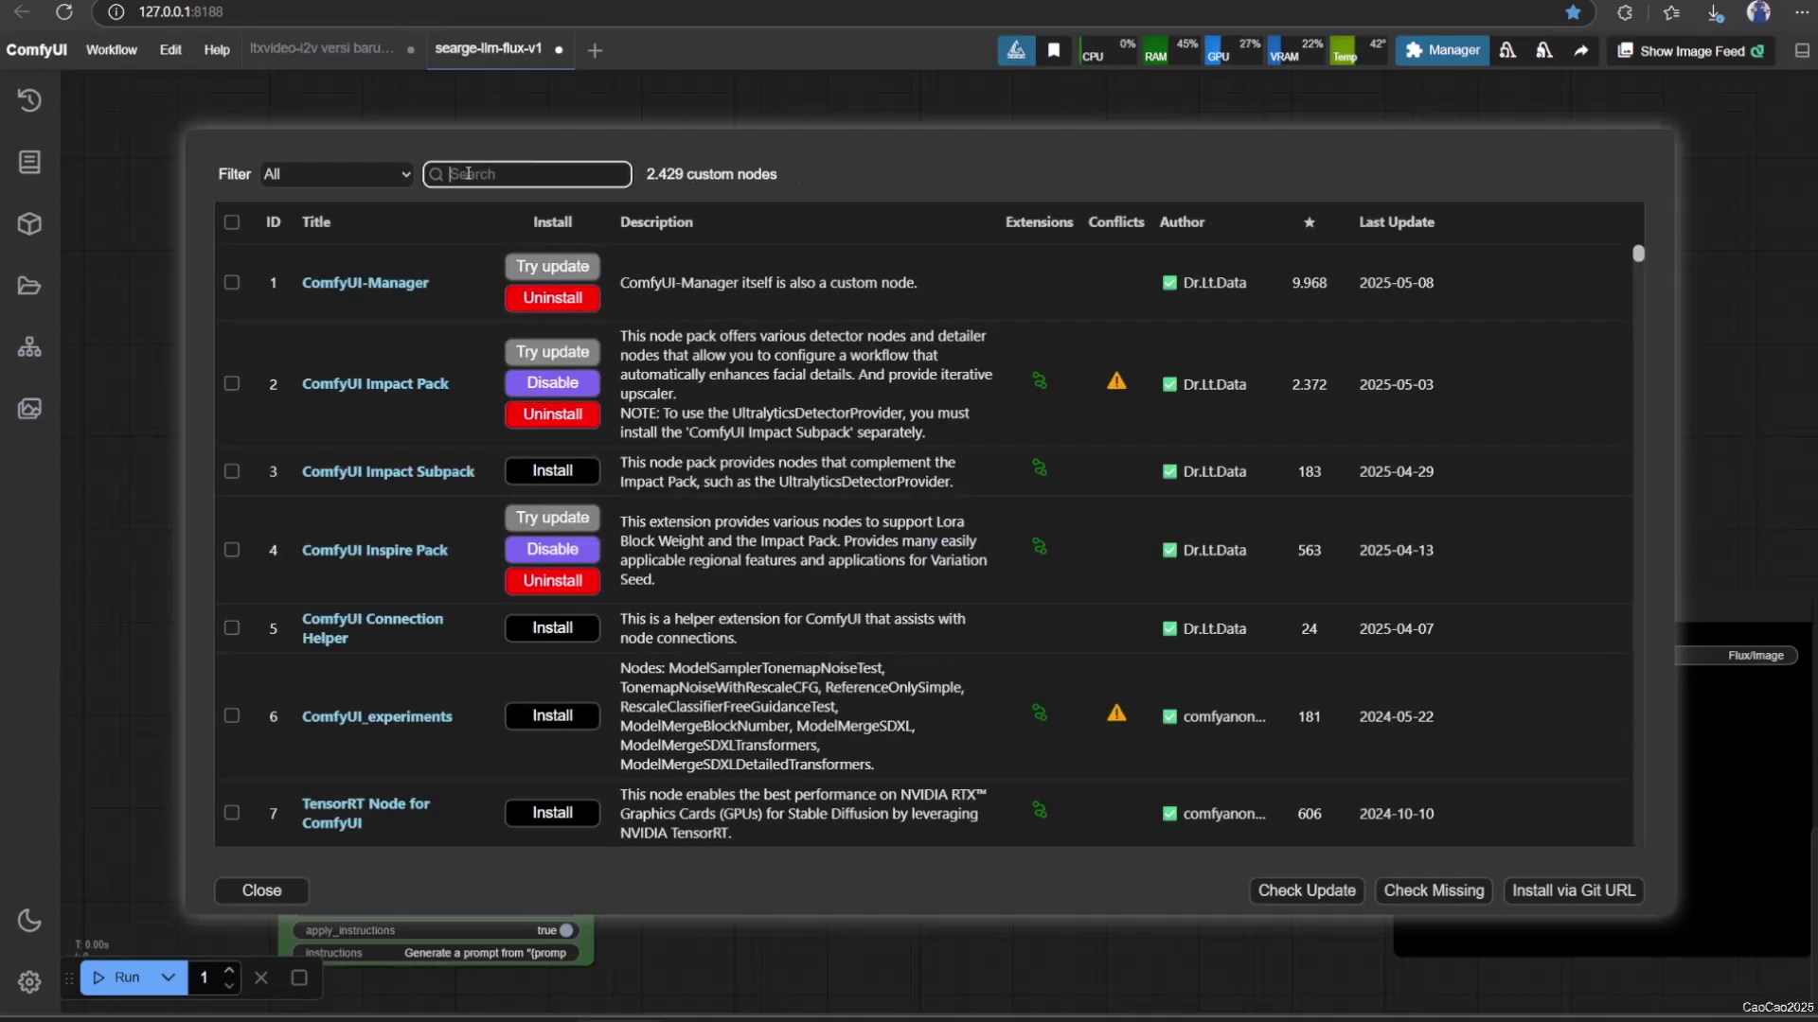
{"action": "type", "text": "llm"}
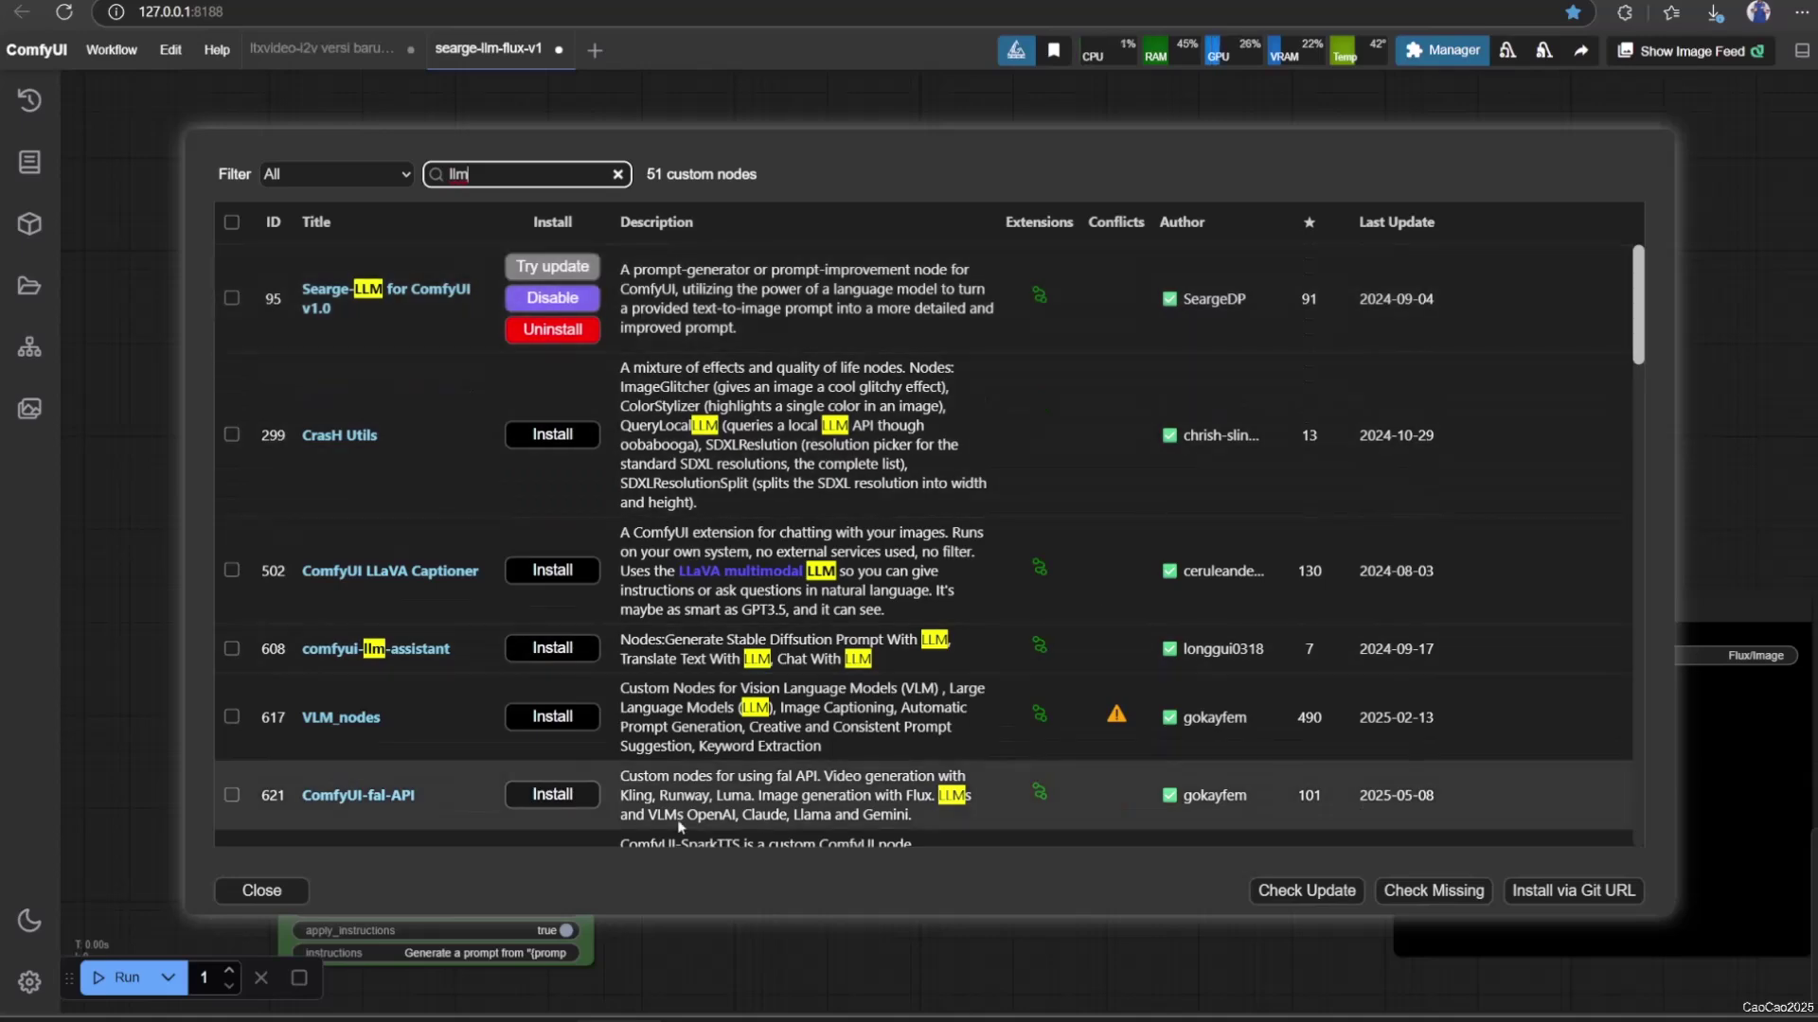
{"action": "left_click", "coordinate": [257, 889]}
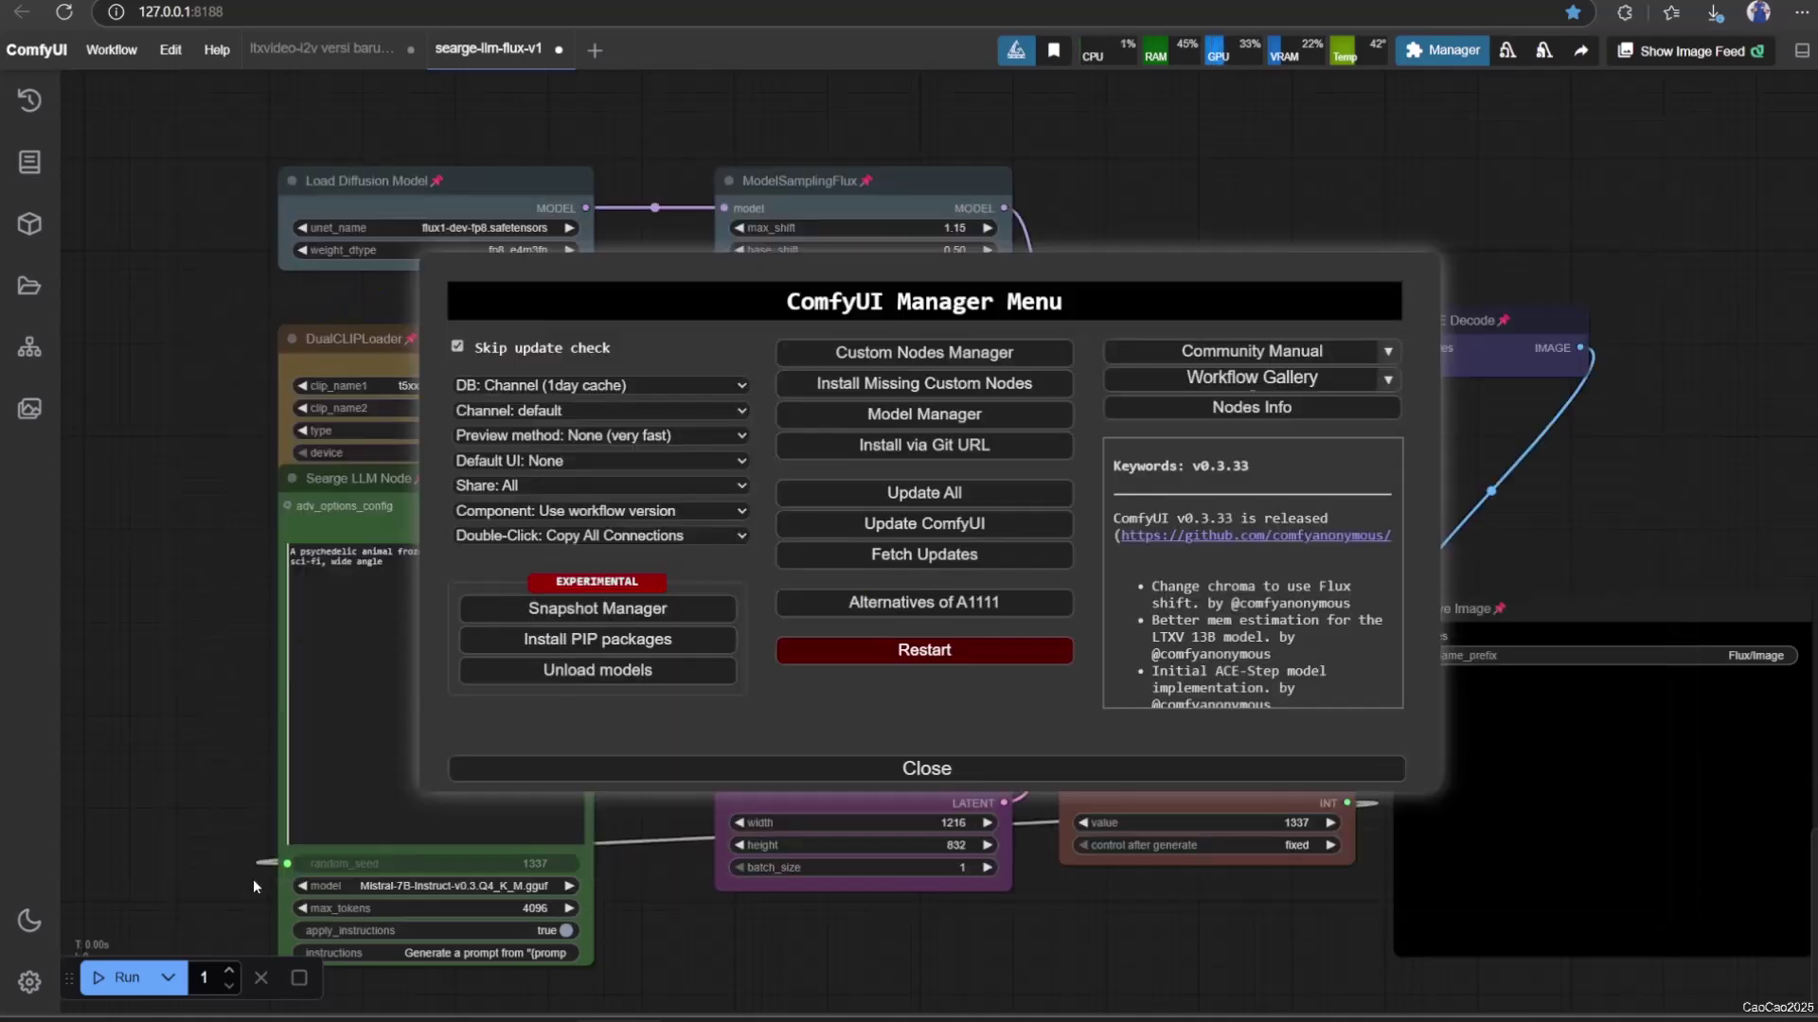
Step: Paste a Power Lora Loader near Load Diffusion Model and connect the CLIP output to its clip input
{"action": "left_click", "coordinate": [883, 782]}
{"action": "scroll", "coordinate": [168, 462], "scroll_direction": "up", "scroll_amount": 2}
{"action": "scroll", "coordinate": [168, 462], "scroll_direction": "up", "scroll_amount": 2}
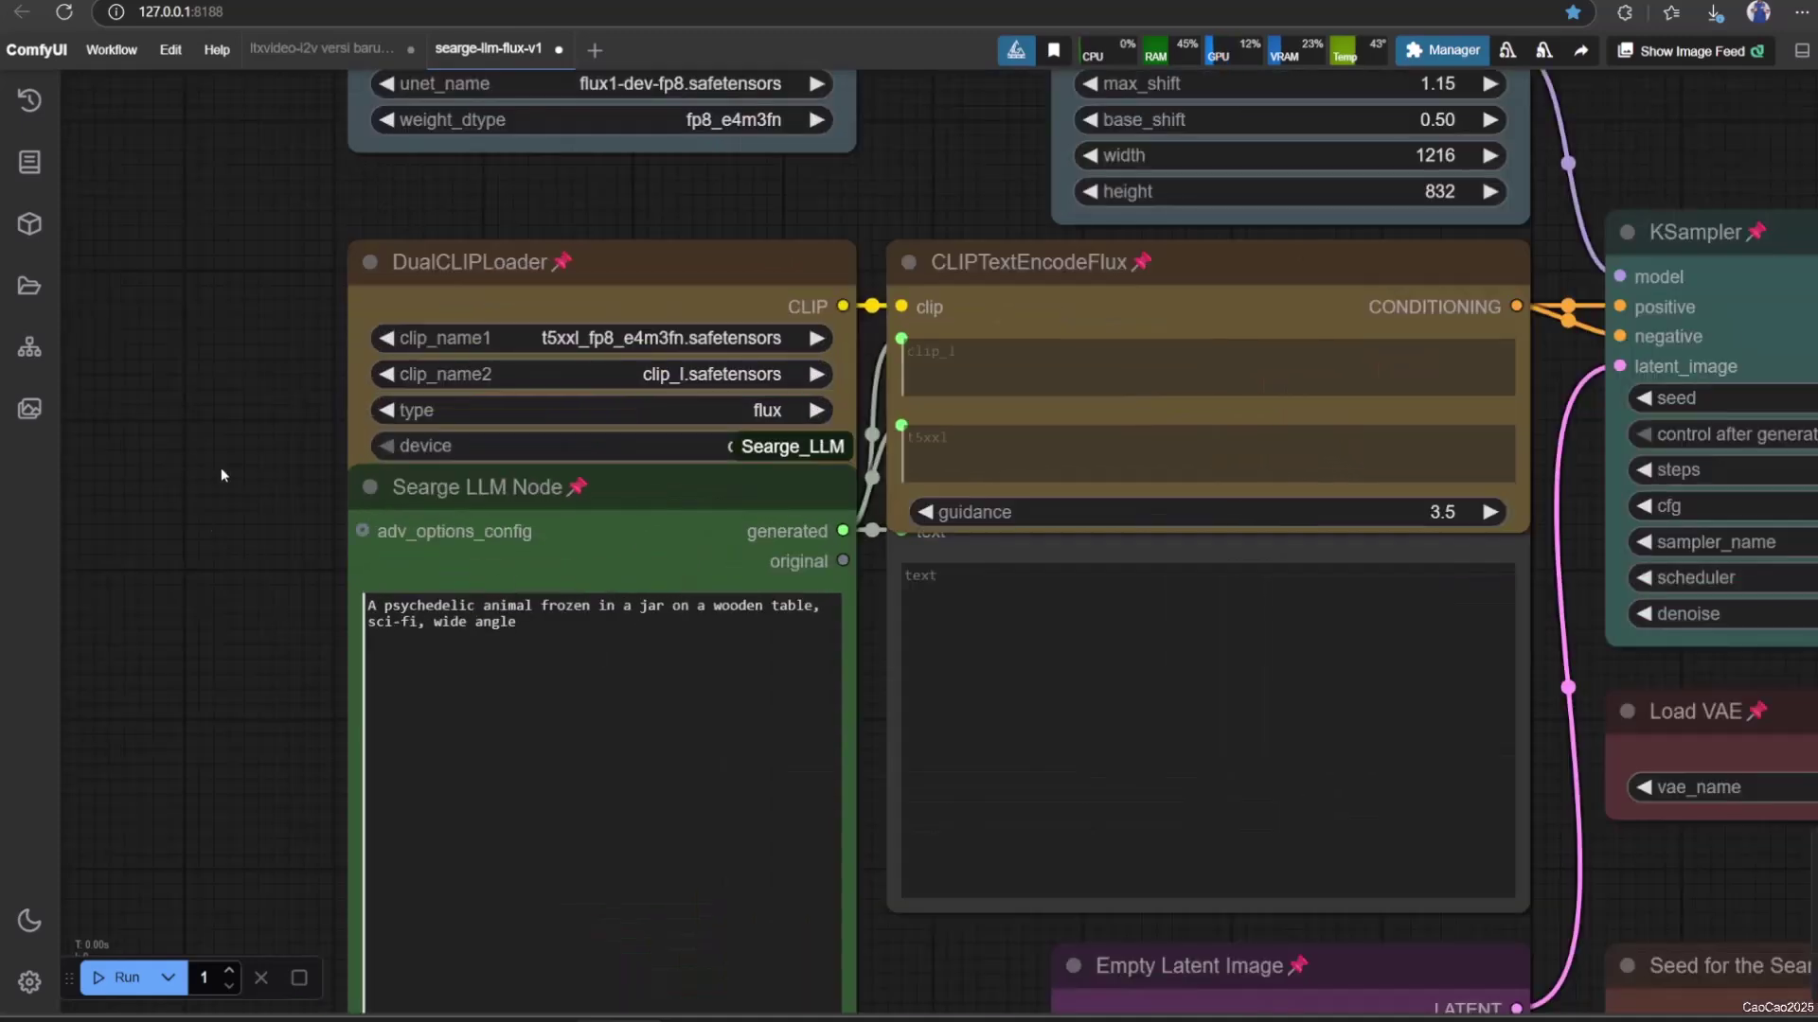
{"action": "left_click_drag", "start_coordinate": [220, 298], "coordinate": [249, 568]}
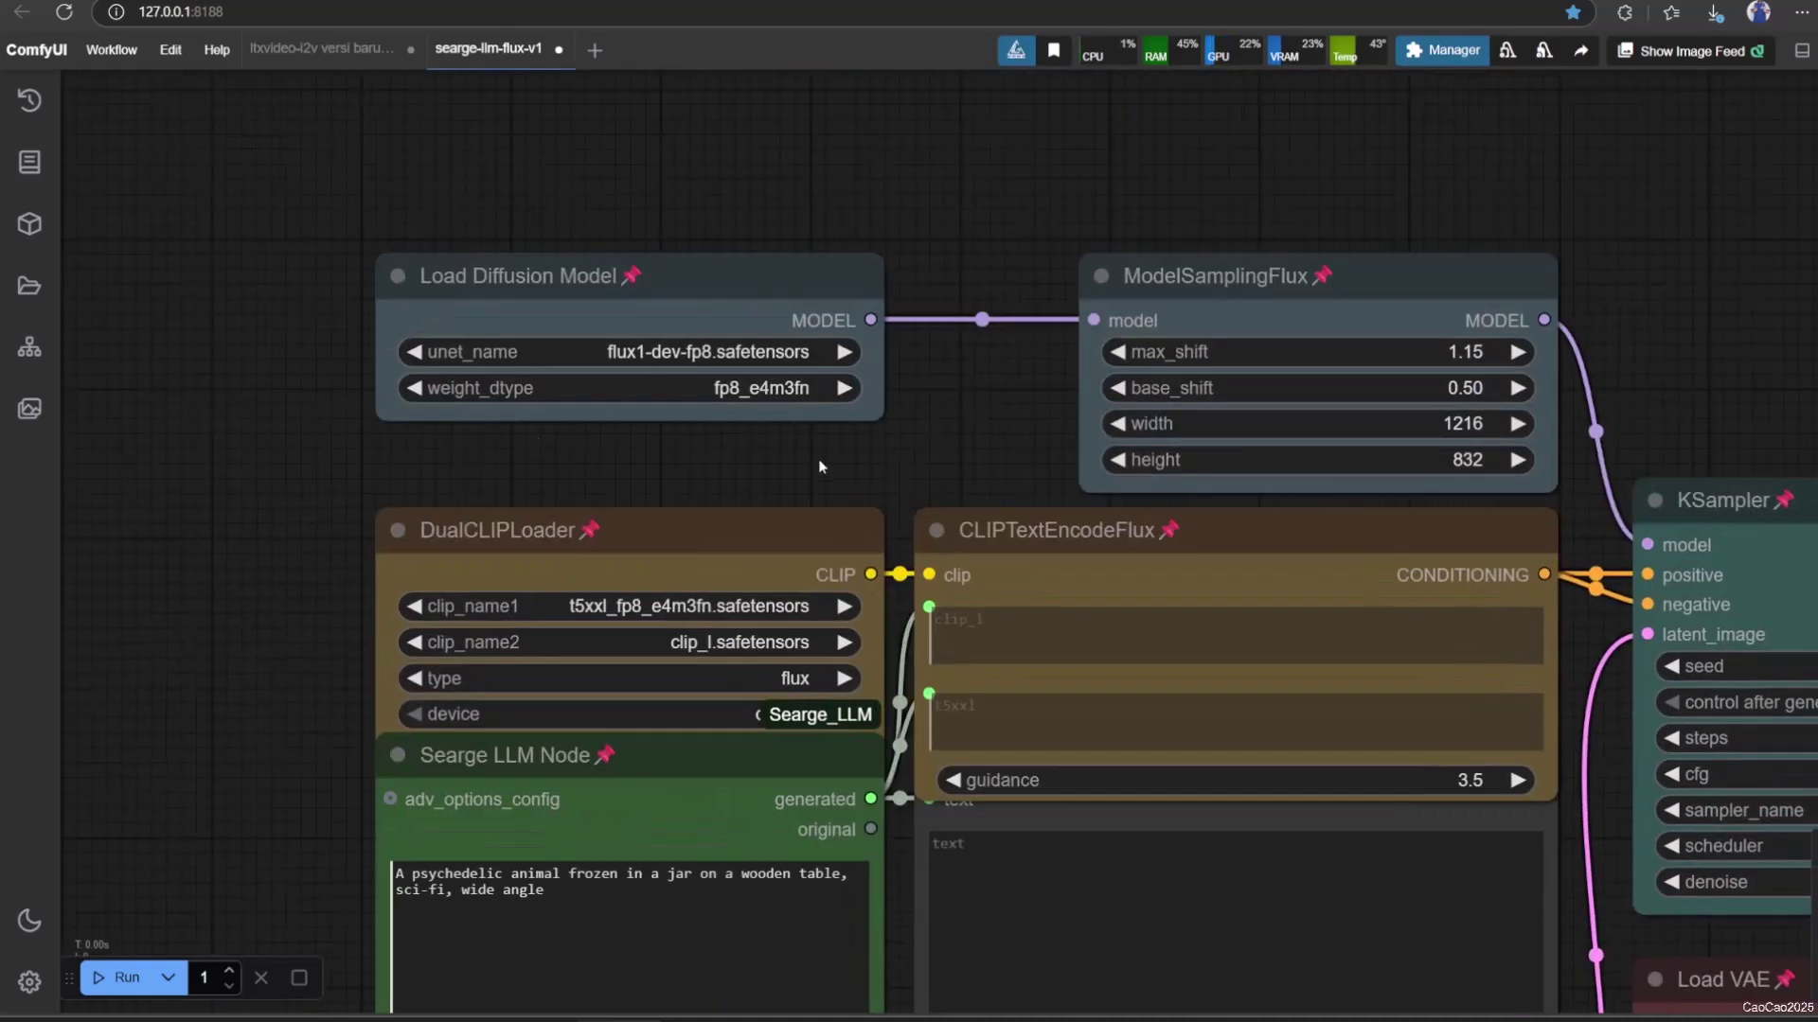
{"action": "scroll", "coordinate": [1150, 195], "scroll_direction": "down", "scroll_amount": 2}
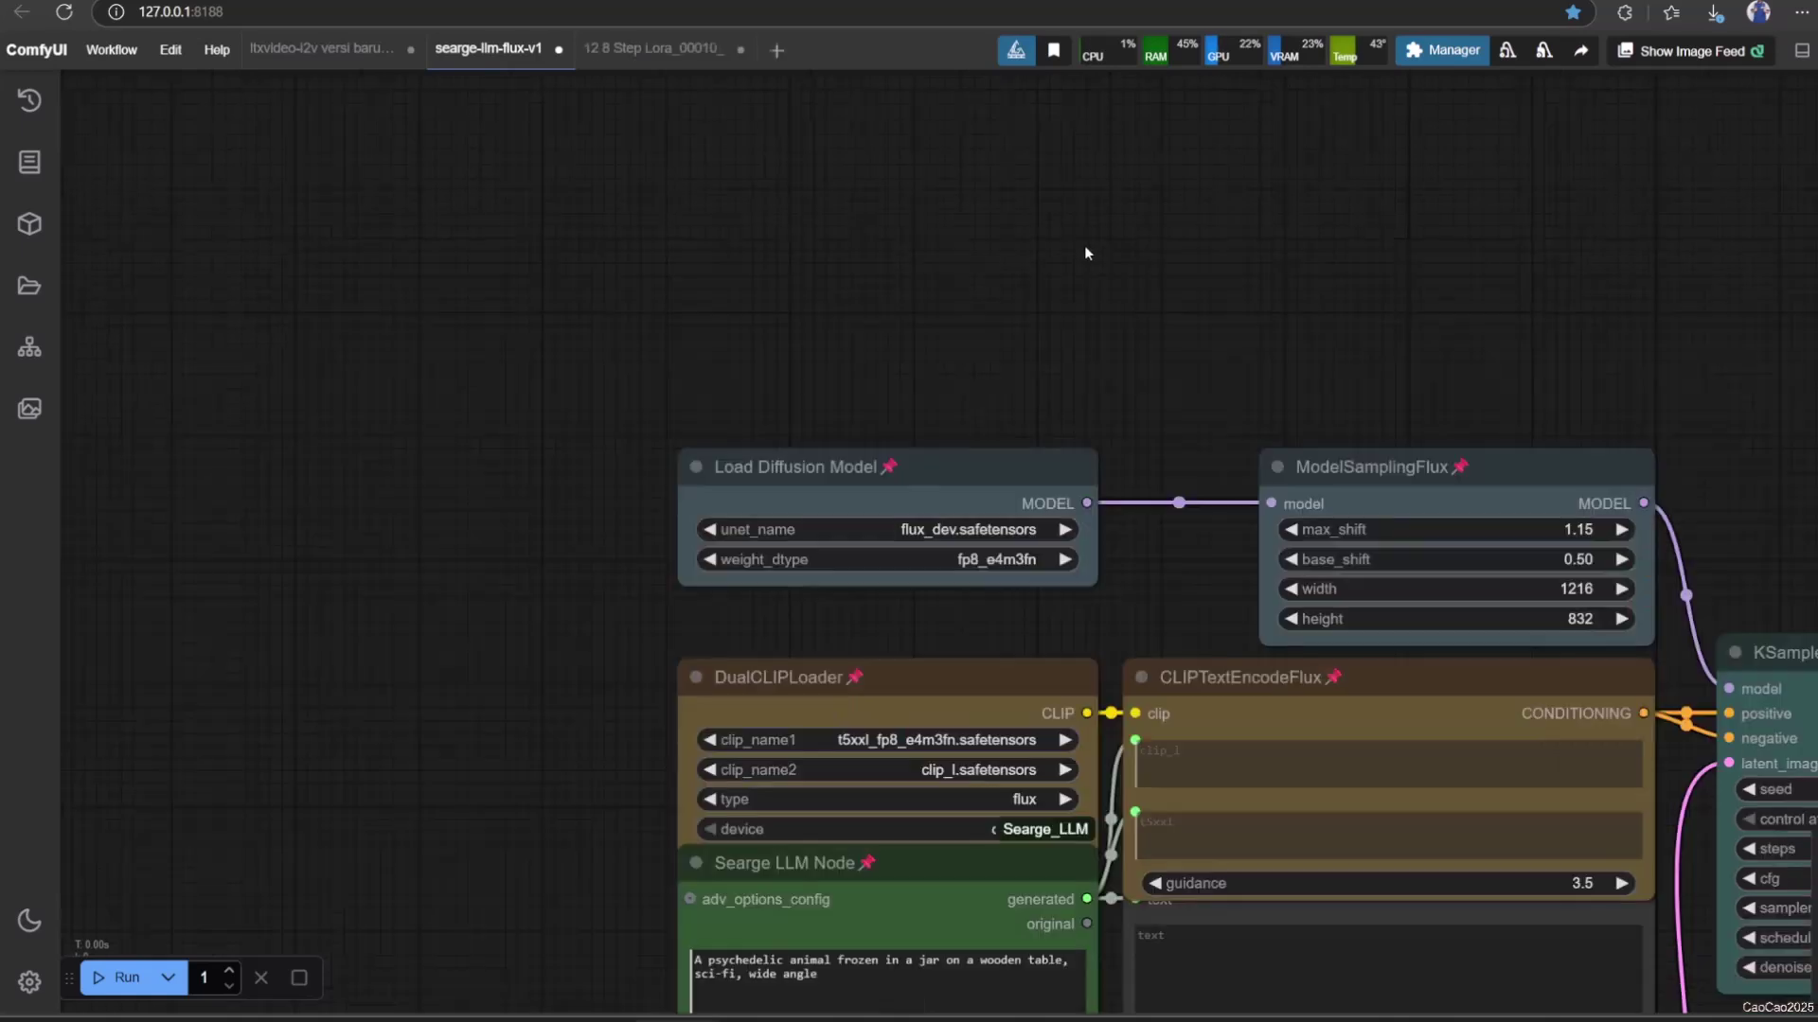
{"action": "key", "text": "ctrl+v"}
{"action": "left_click", "coordinate": [909, 528]}
{"action": "left_click", "coordinate": [1021, 561]}
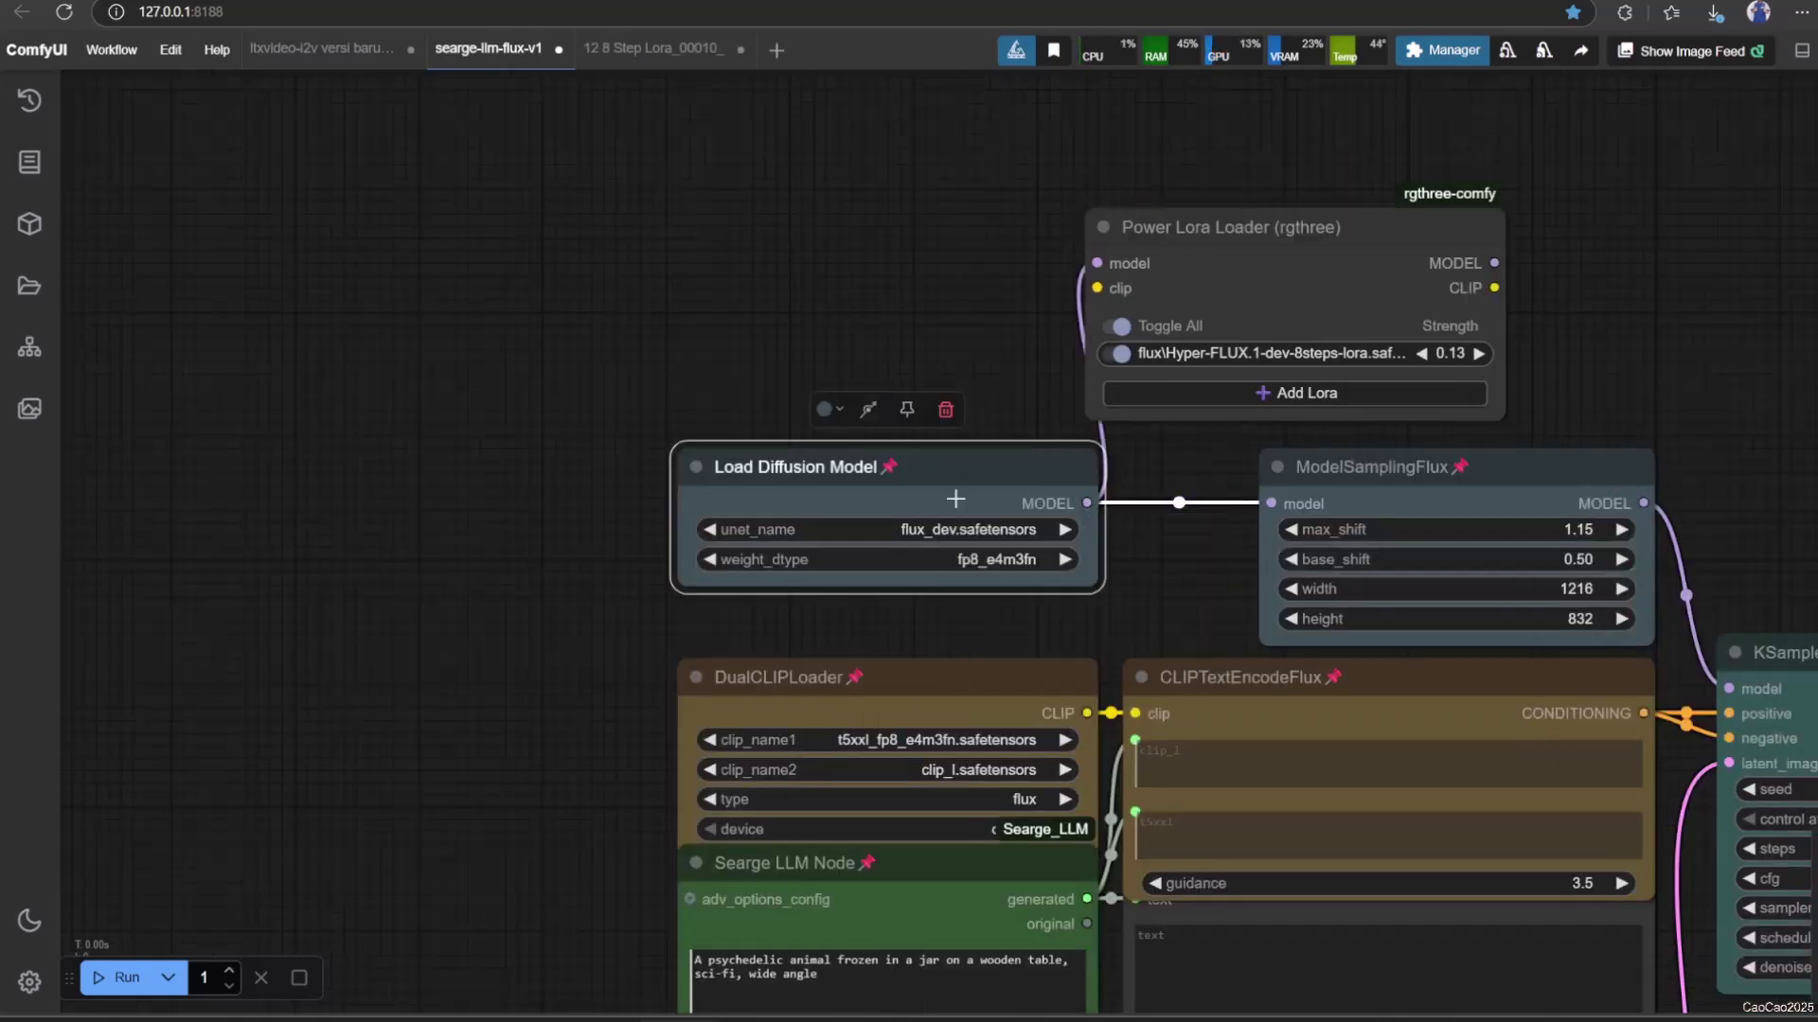
{"action": "left_click_drag", "start_coordinate": [1085, 713], "coordinate": [1098, 287]}
{"action": "left_click", "coordinate": [937, 739]}
{"action": "left_click", "coordinate": [615, 635]}
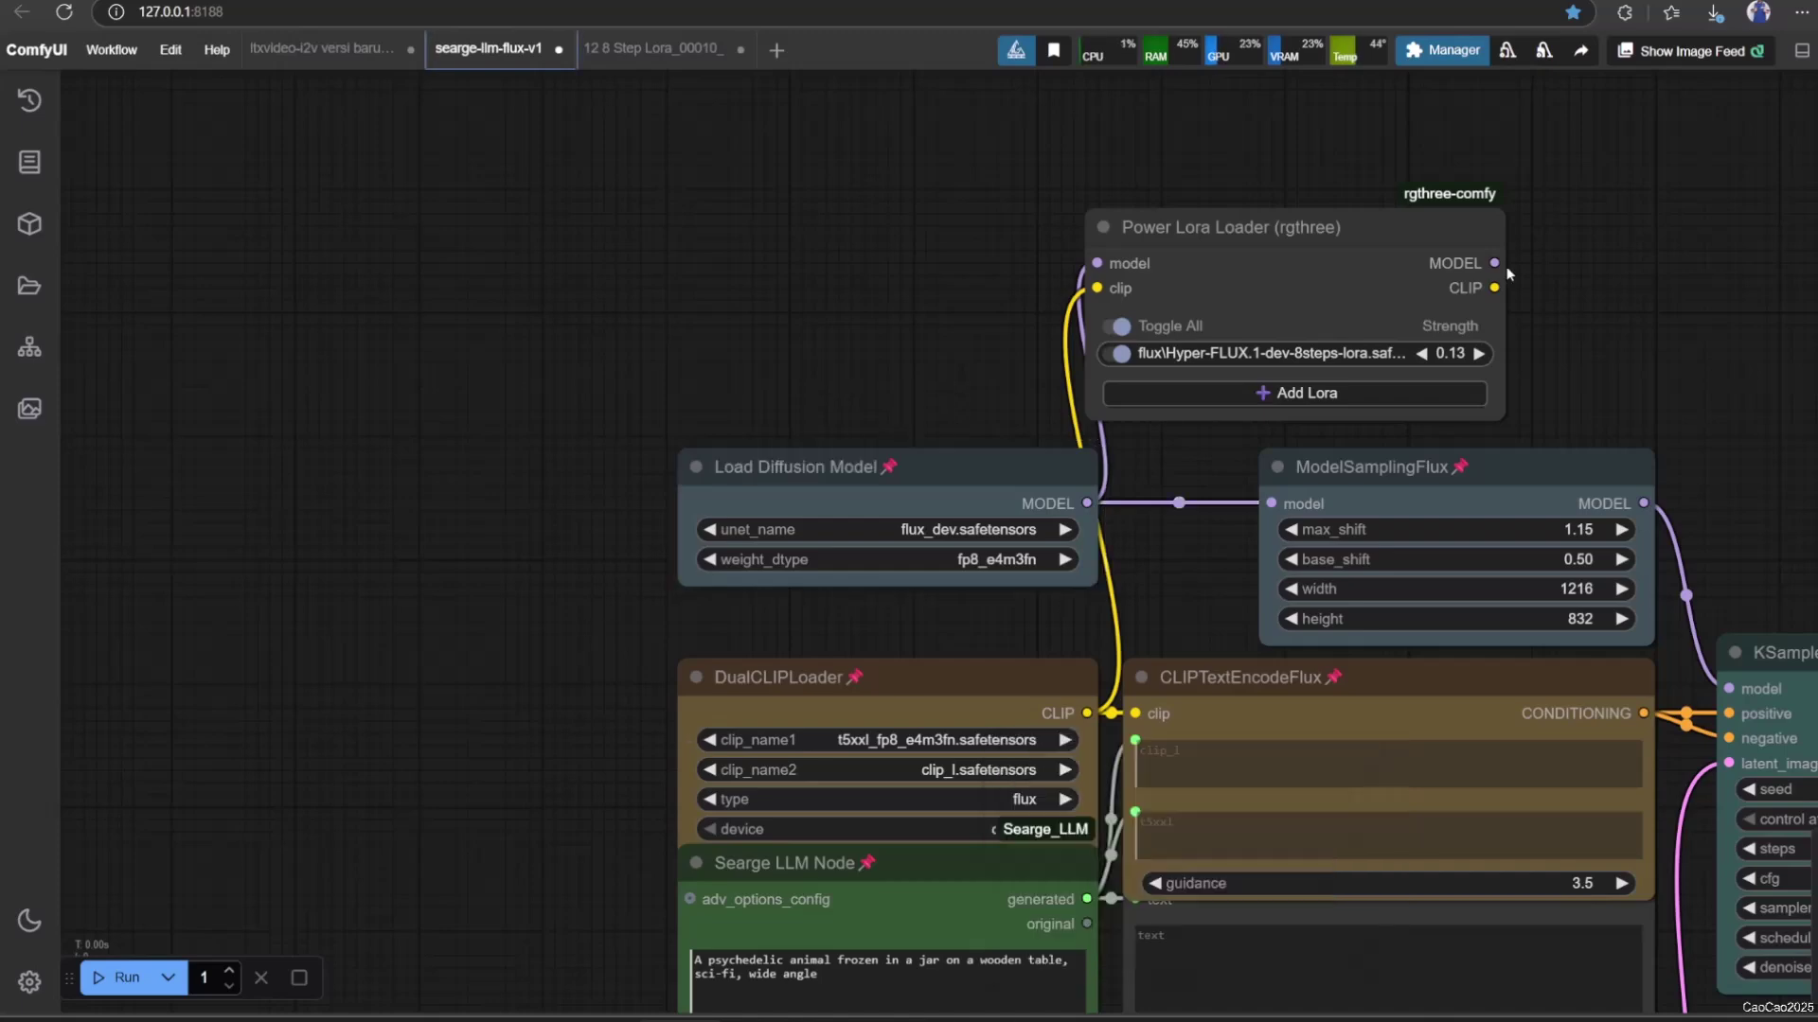
Step: Replace the Save Image node with an enlarged Preview Image node fed by VAE Decode
{"action": "left_click_drag", "start_coordinate": [1619, 392], "coordinate": [1444, 218]}
{"action": "scroll", "coordinate": [1444, 217], "scroll_direction": "down", "scroll_amount": 2}
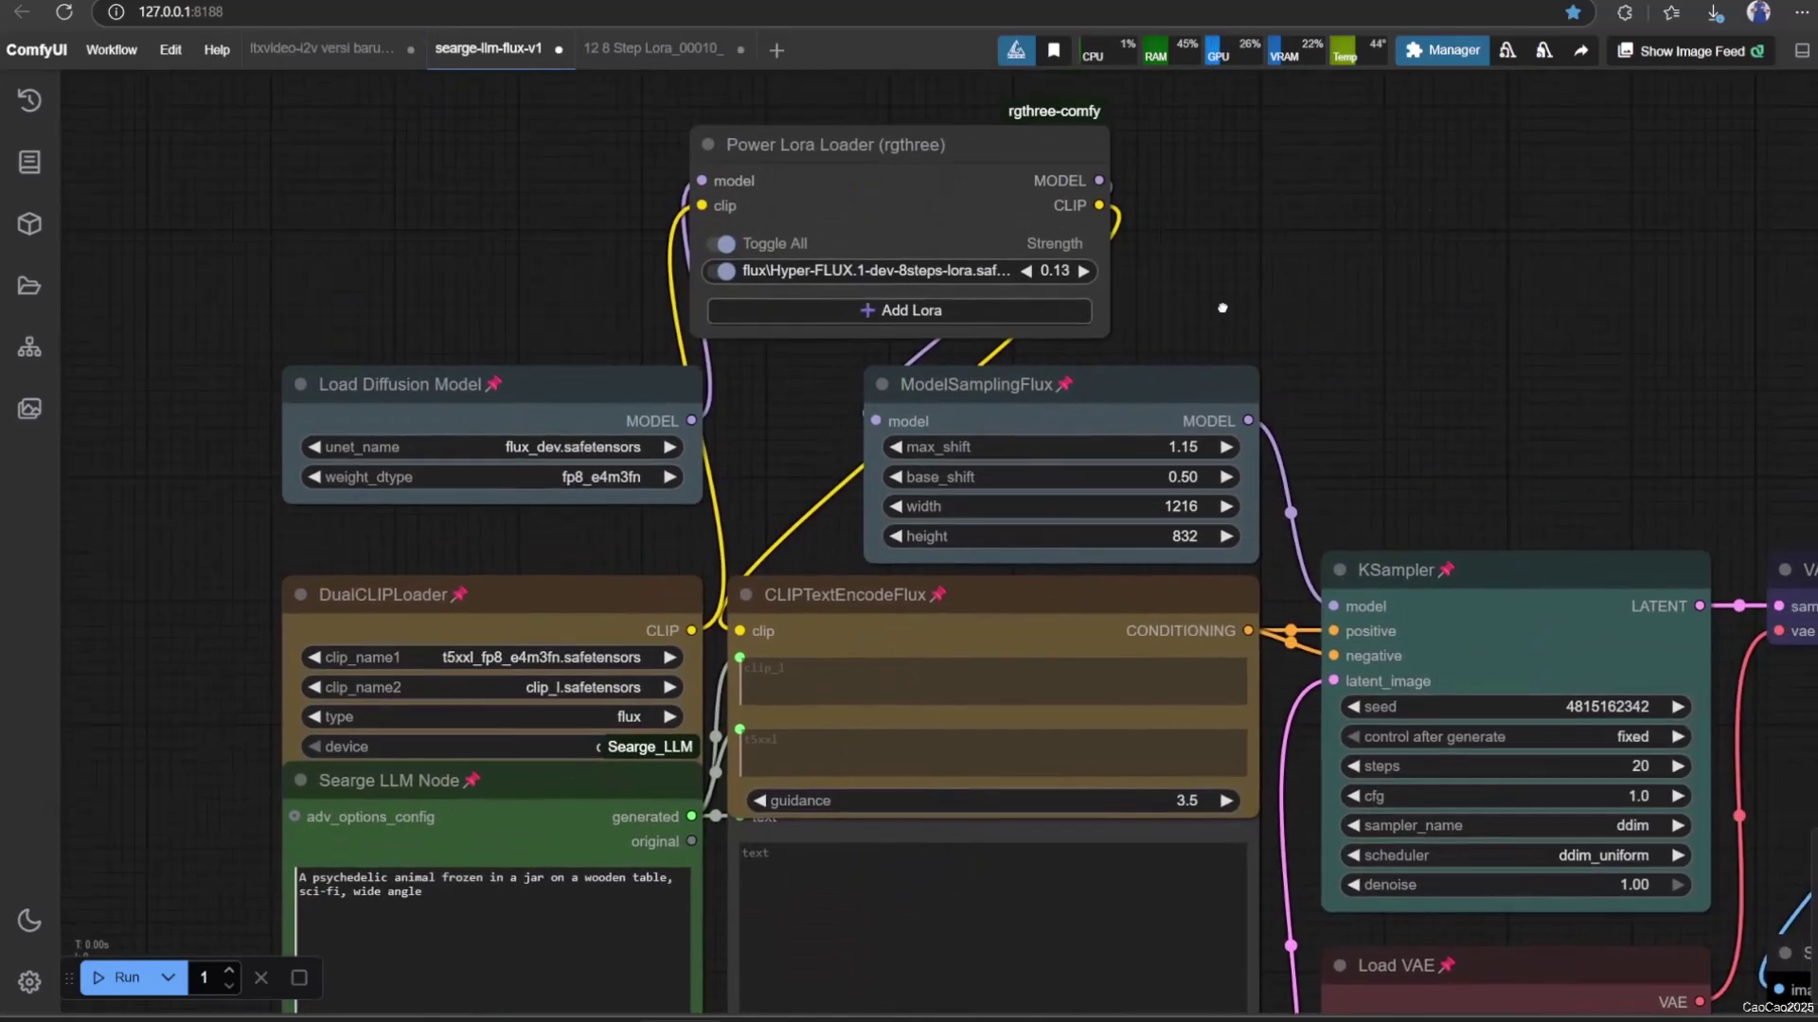
{"action": "left_click_drag", "start_coordinate": [1335, 412], "coordinate": [1136, 213]}
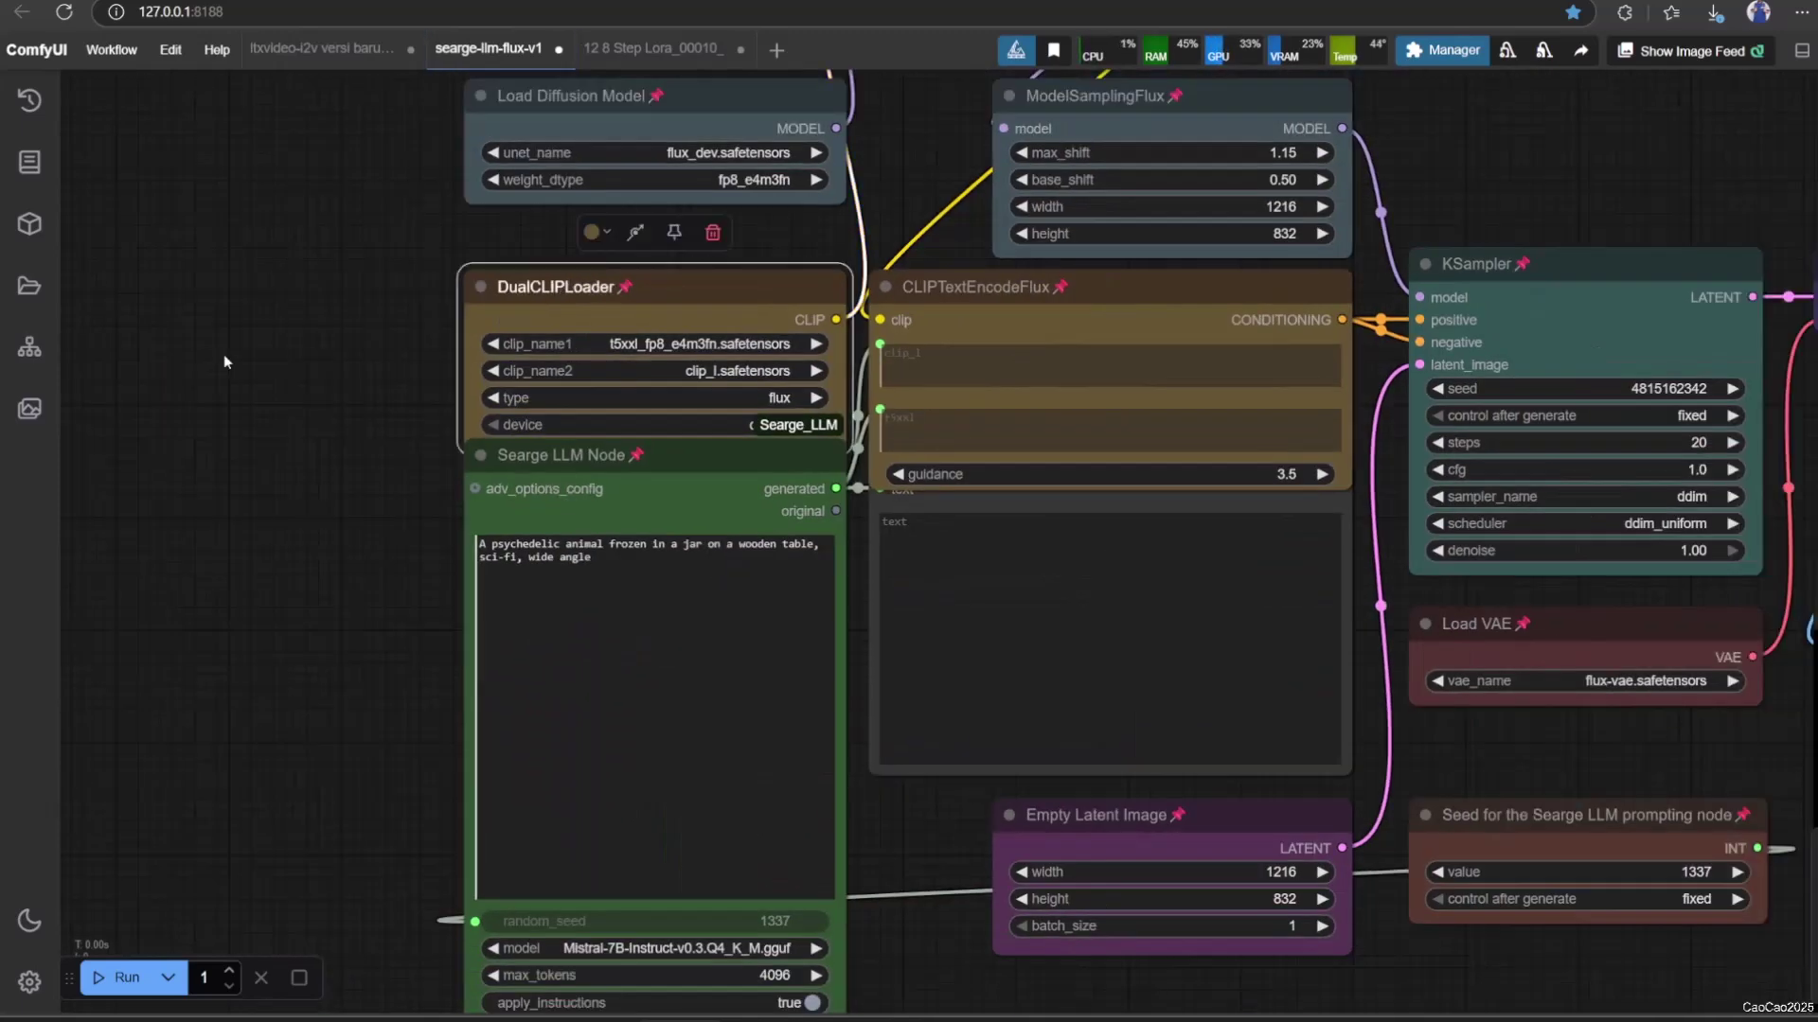
{"action": "scroll", "coordinate": [618, 295], "scroll_direction": "up", "scroll_amount": 2}
{"action": "left_click_drag", "start_coordinate": [427, 823], "coordinate": [376, 776]}
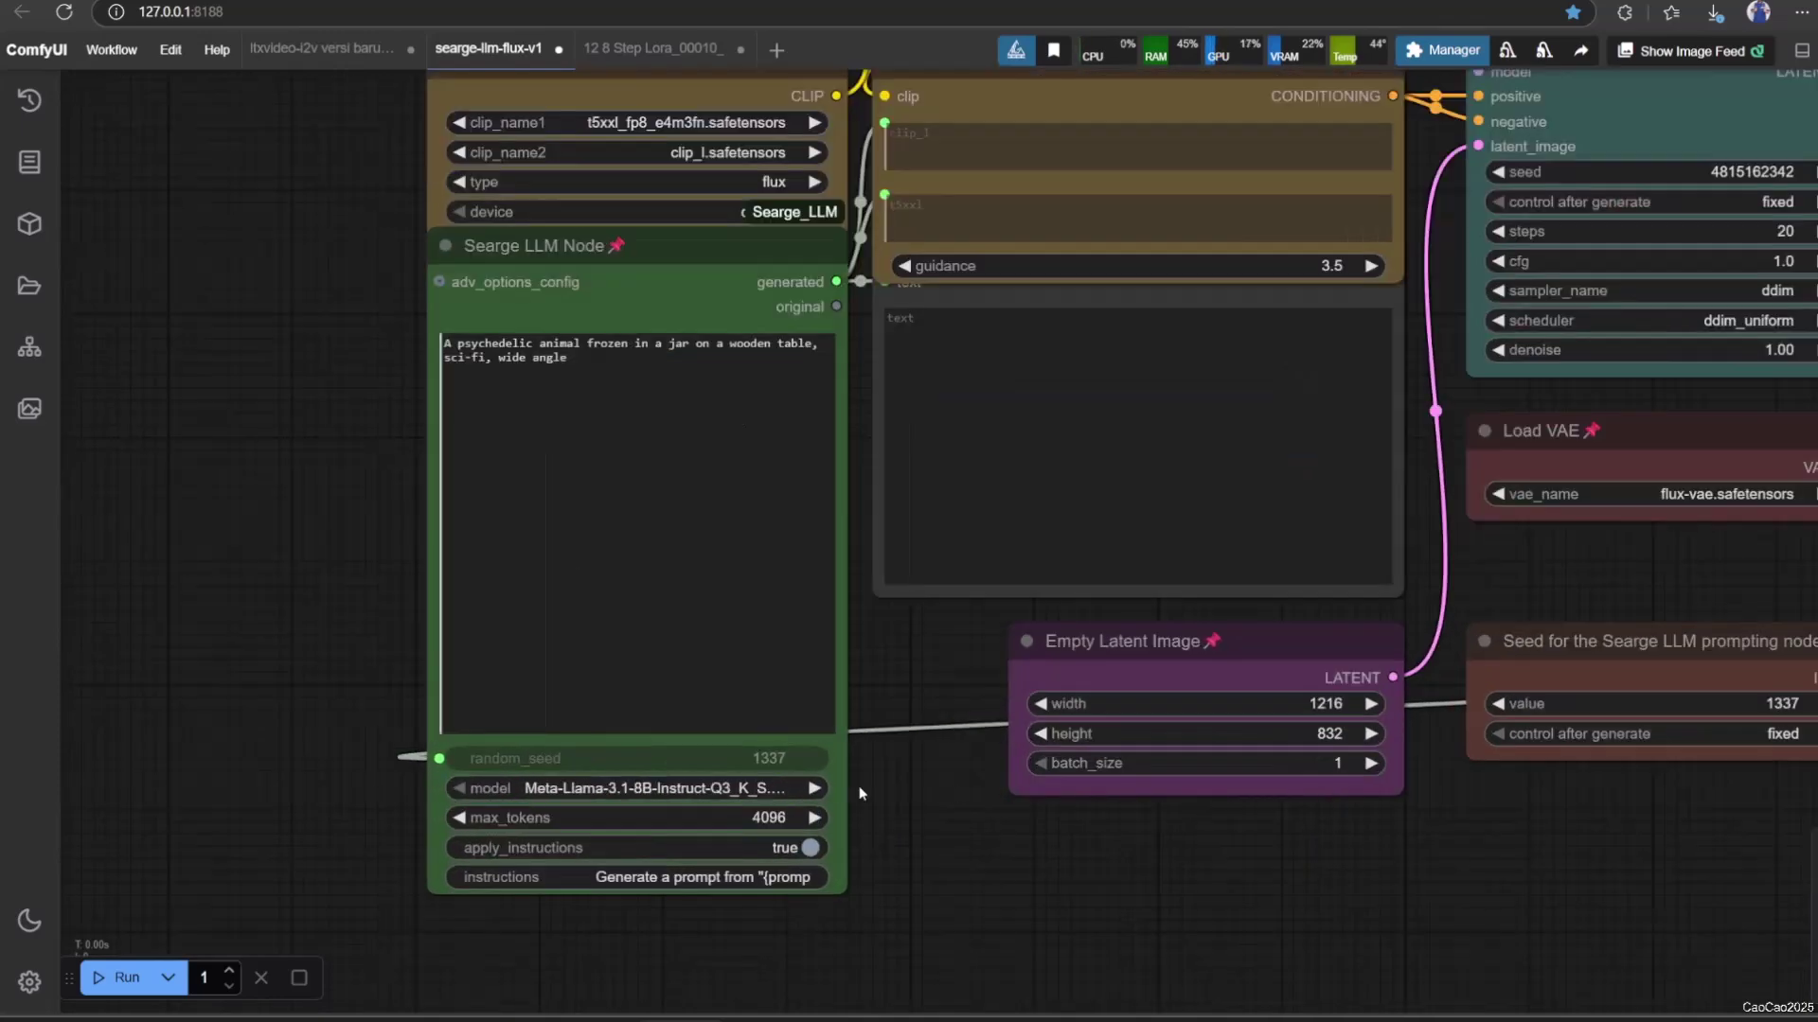
{"action": "left_click_drag", "start_coordinate": [1236, 881], "coordinate": [540, 880]}
{"action": "key", "text": "Delete"}
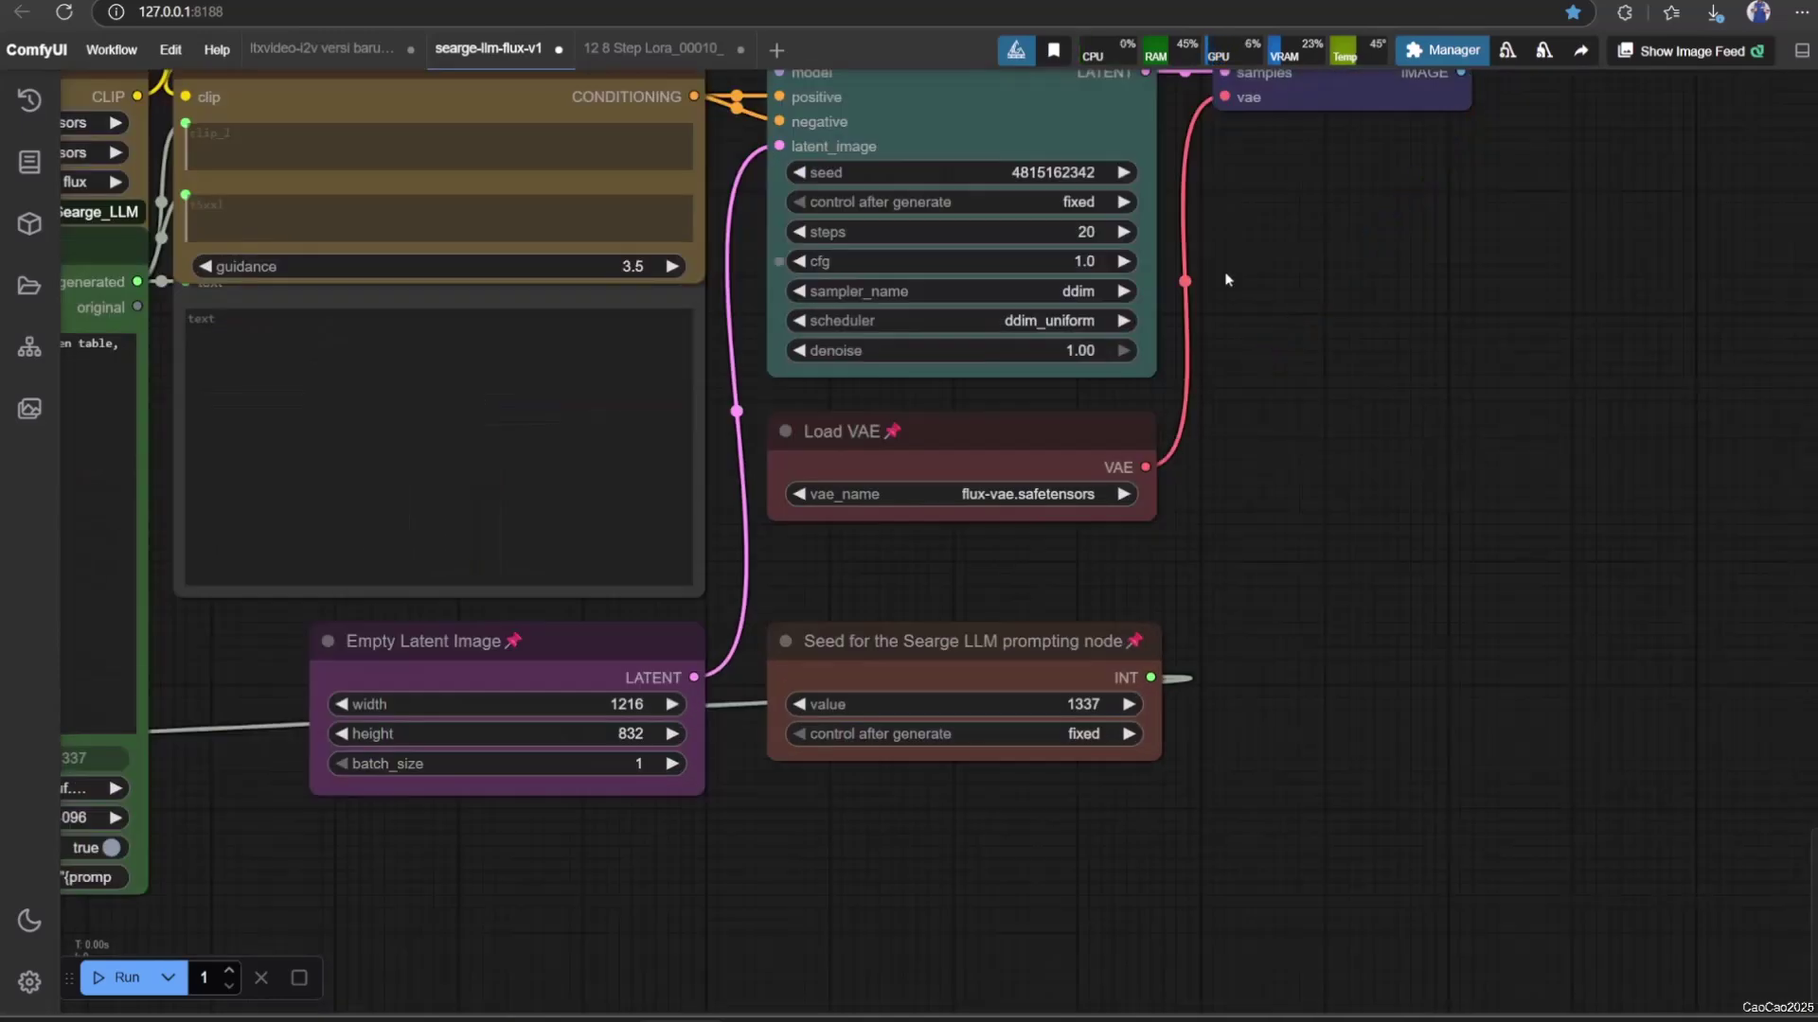
{"action": "double_click", "coordinate": [1230, 265]}
{"action": "type", "text": "preview"}
{"action": "key", "text": "Return"}
{"action": "mouse_move", "coordinate": [1434, 199]}
{"action": "left_mouse_down"}
{"action": "mouse_move", "coordinate": [1328, 423]}
{"action": "mouse_move", "coordinate": [1476, 682]}
{"action": "left_mouse_up"}
{"action": "left_click_drag", "start_coordinate": [1279, 284], "coordinate": [1108, 355]}
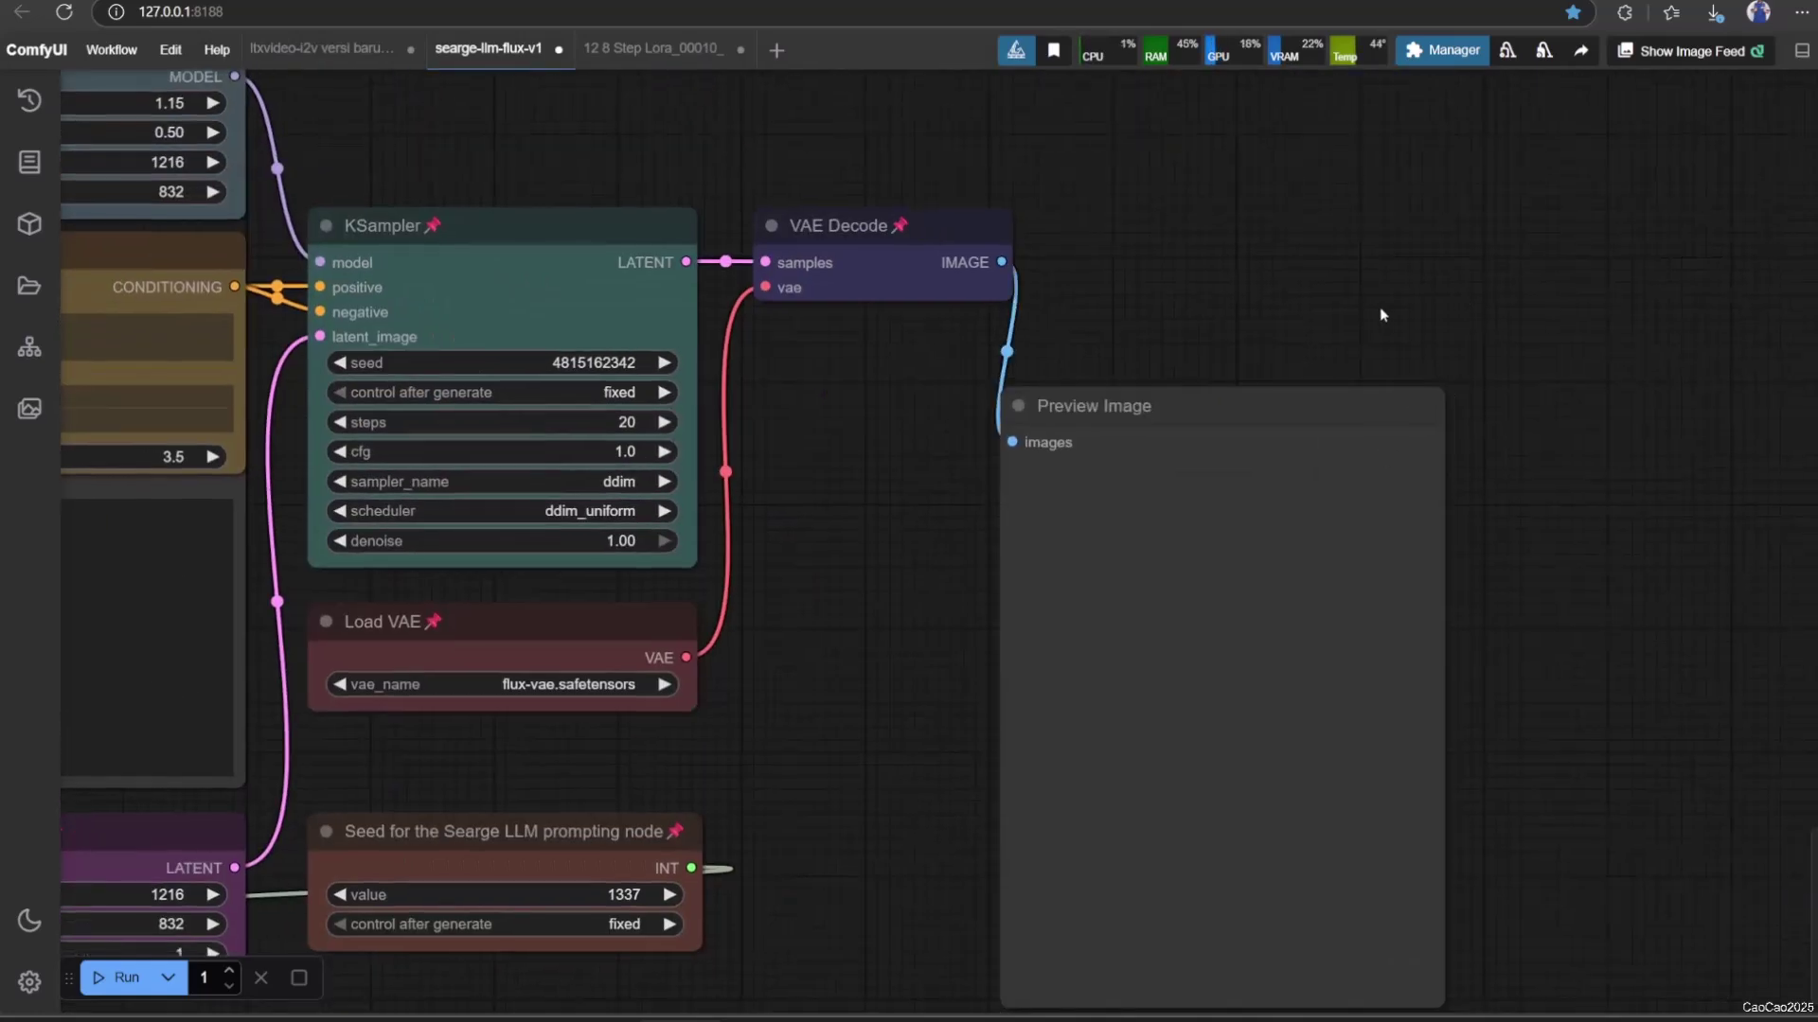
{"action": "left_click_drag", "start_coordinate": [427, 711], "coordinate": [1563, 639]}
{"action": "scroll", "coordinate": [853, 497], "scroll_direction": "up", "scroll_amount": 3}
Step: Edit the short Searge LLM prompt text and pan out to see the generated prompt and KSampler
{"action": "left_click", "coordinate": [784, 449]}
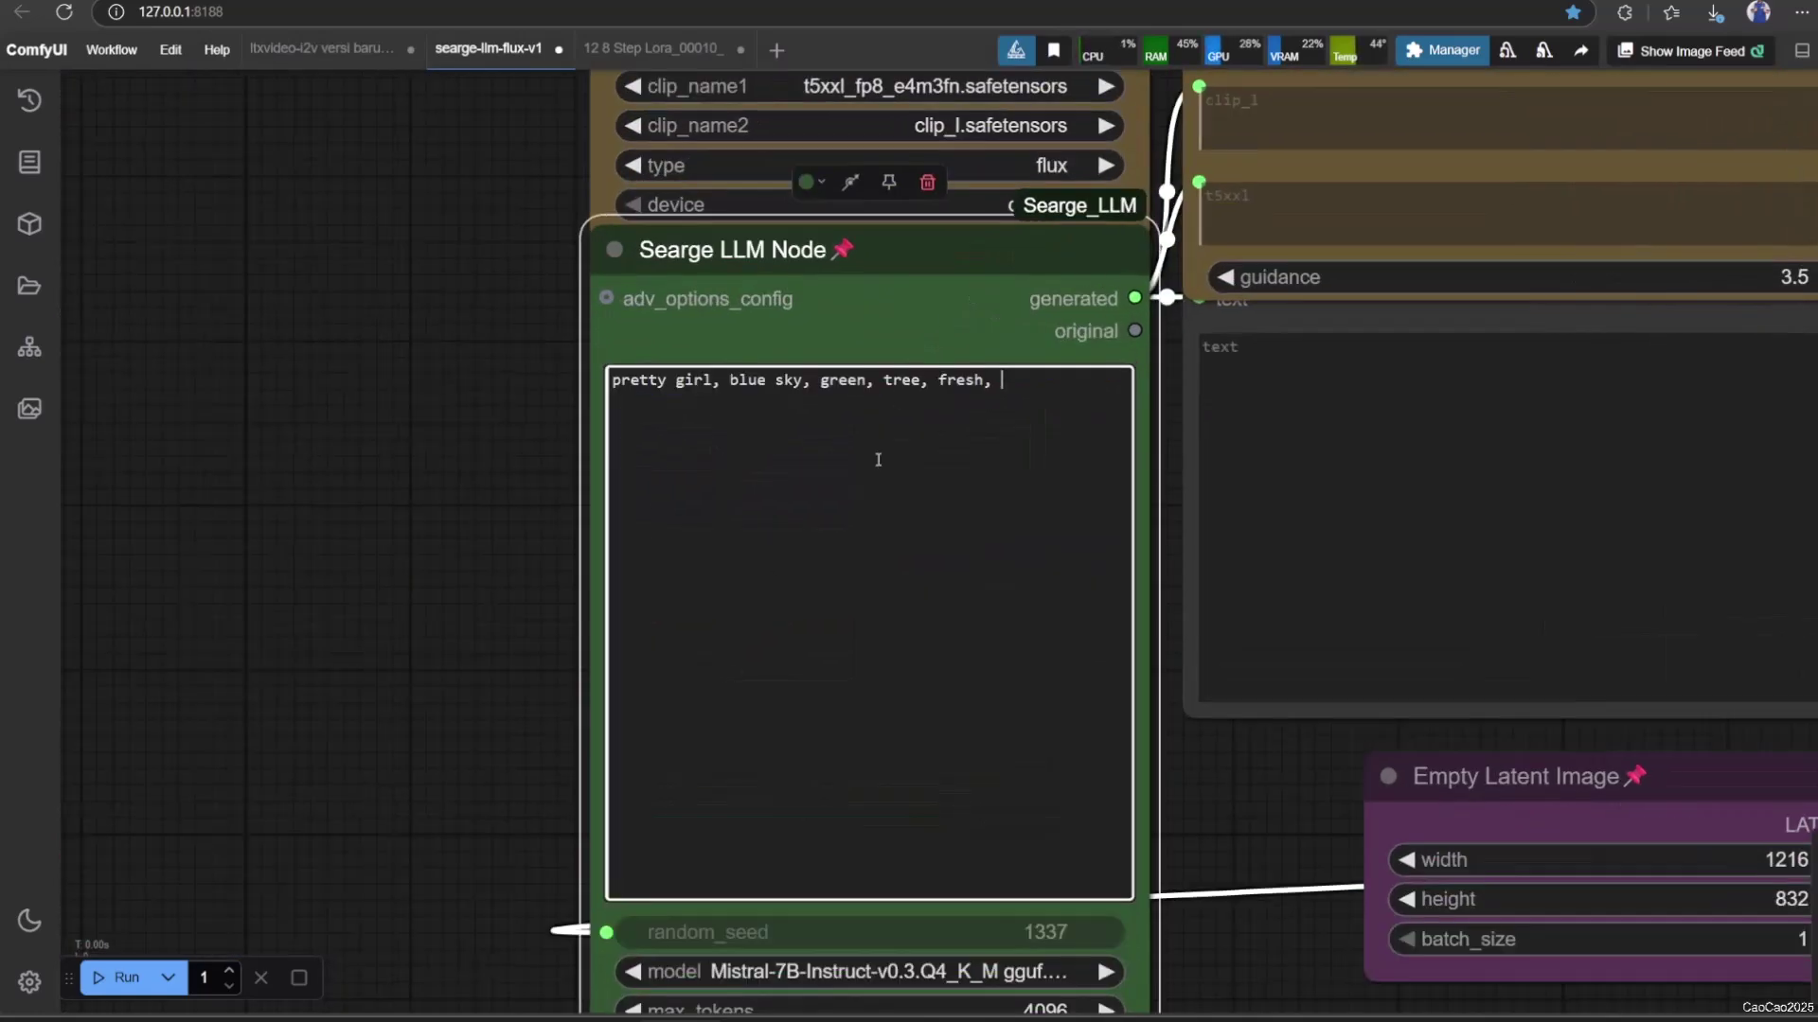
{"action": "scroll", "coordinate": [877, 459], "scroll_direction": "down", "scroll_amount": 5}
{"action": "scroll", "coordinate": [878, 459], "scroll_direction": "up", "scroll_amount": 2}
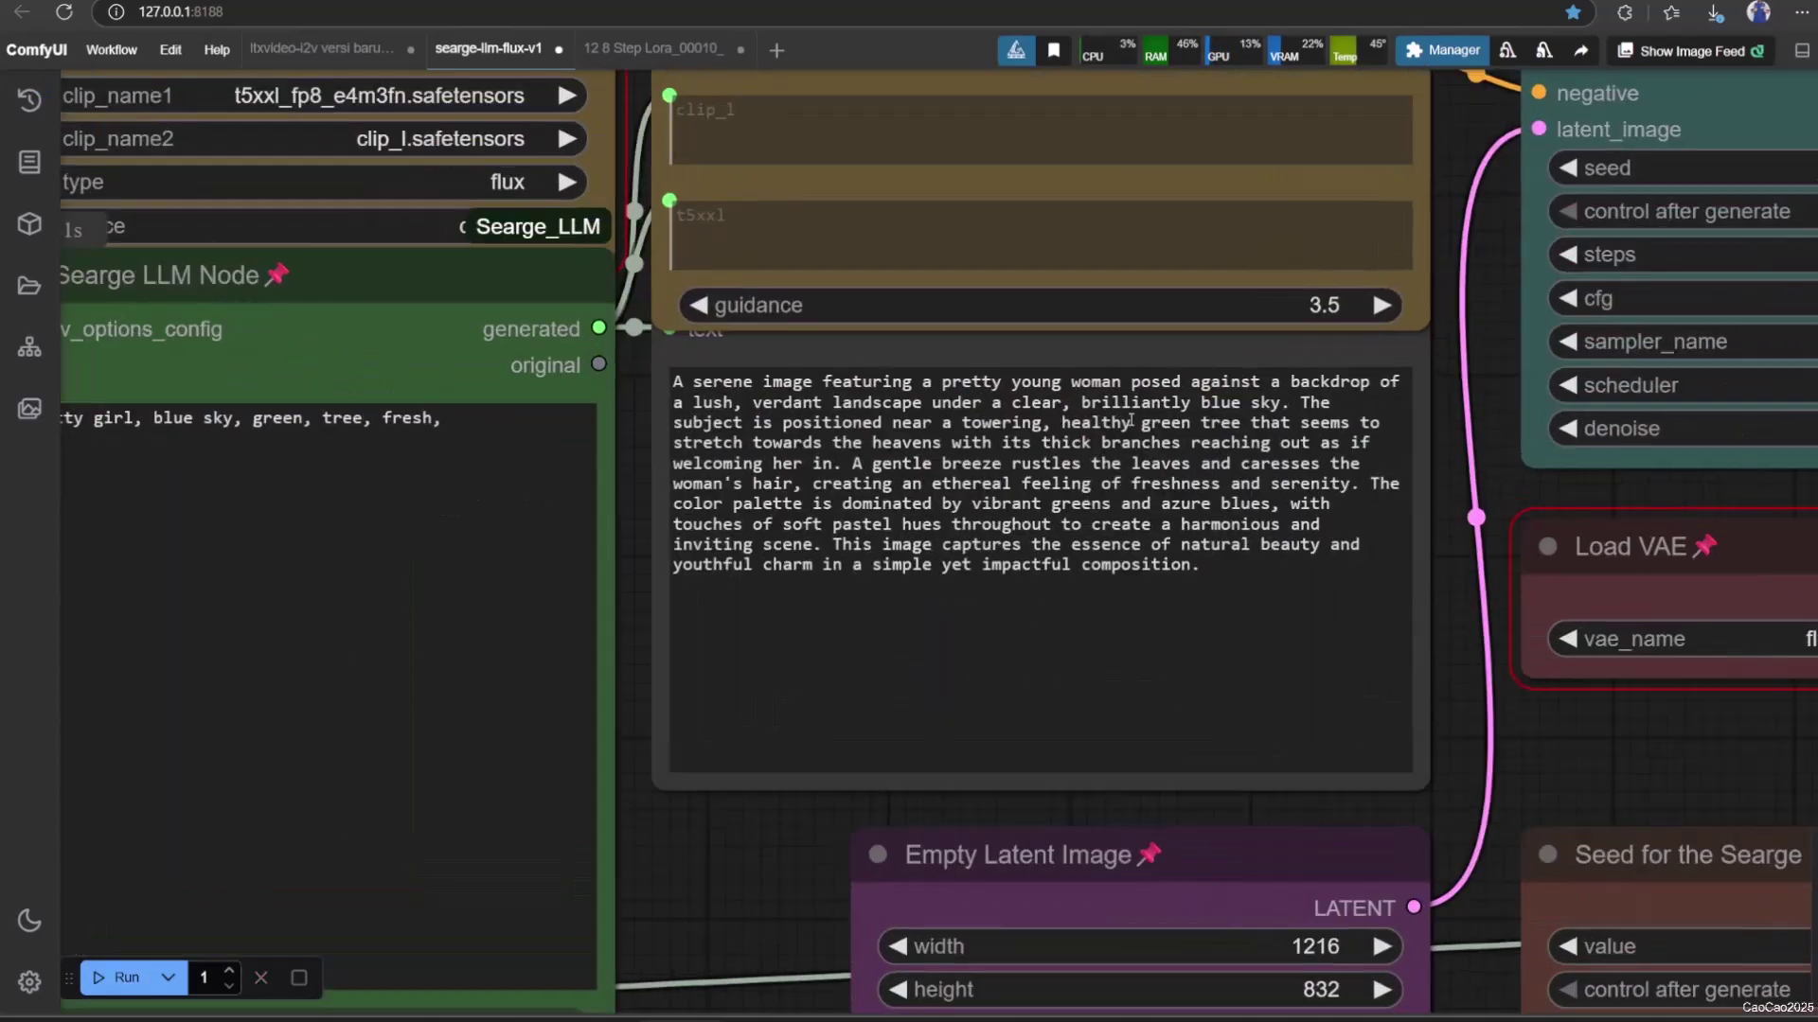
{"action": "left_click_drag", "start_coordinate": [879, 459], "coordinate": [582, 793]}
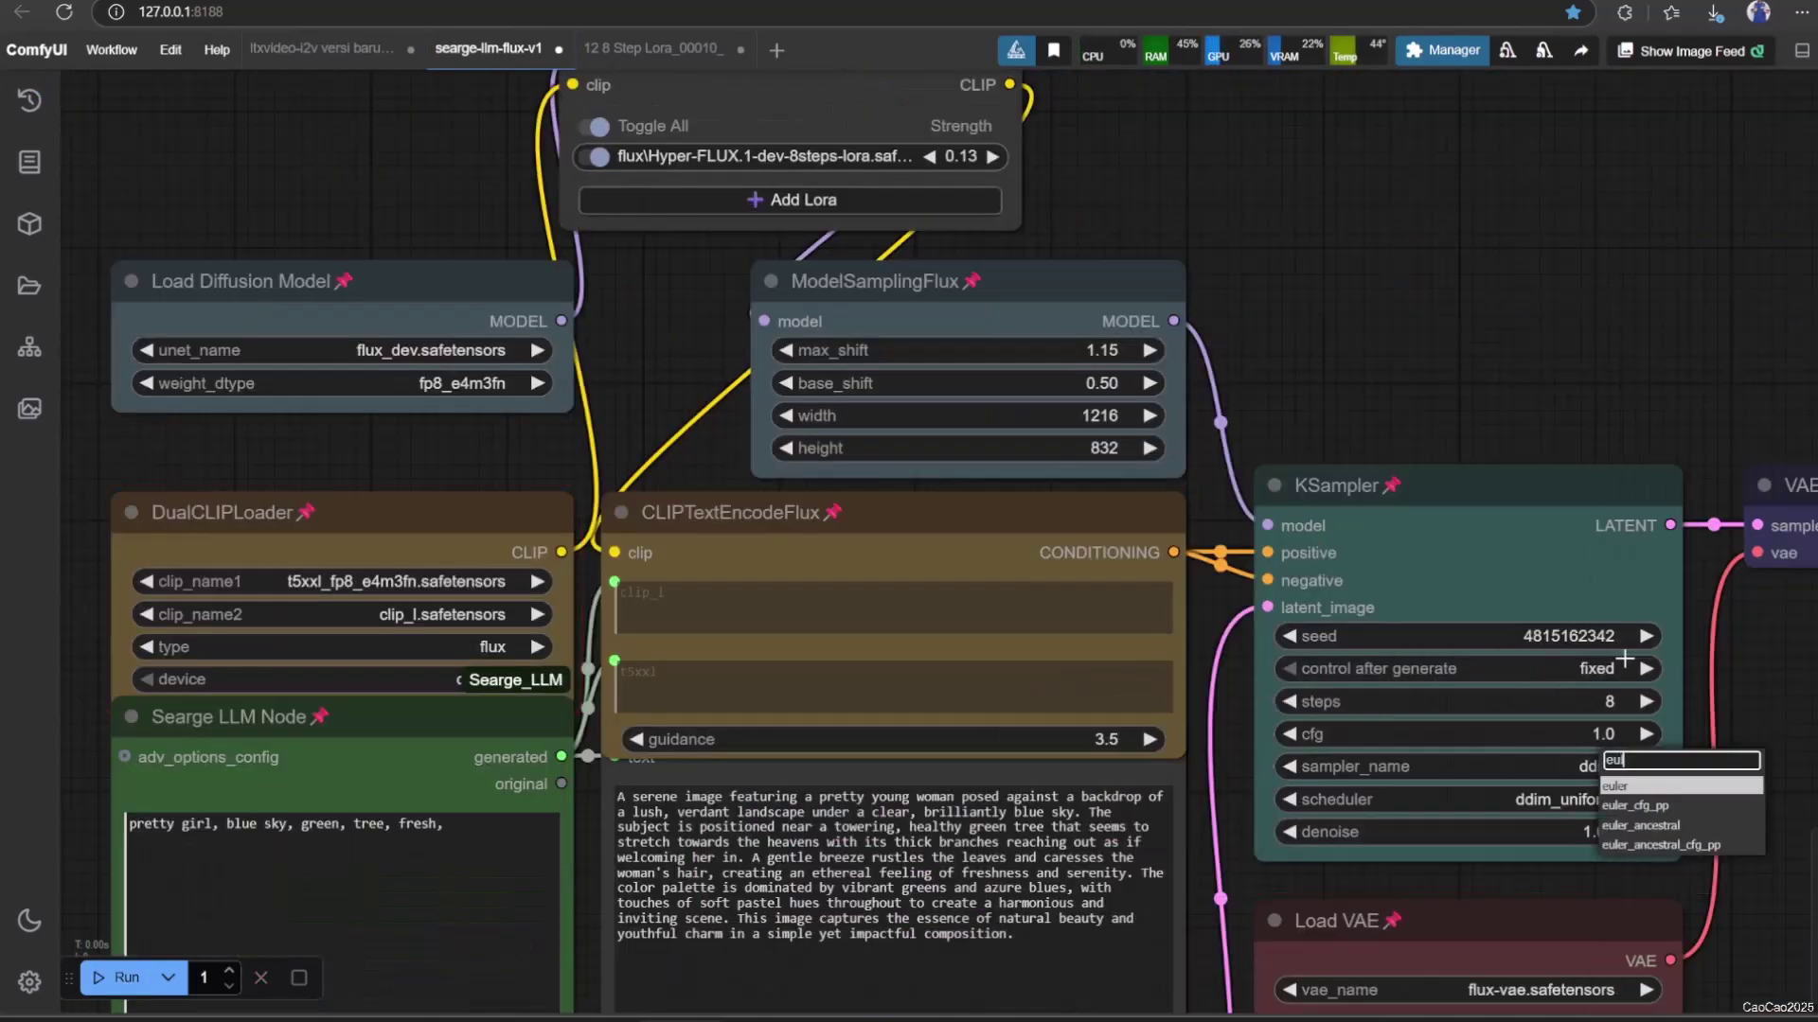